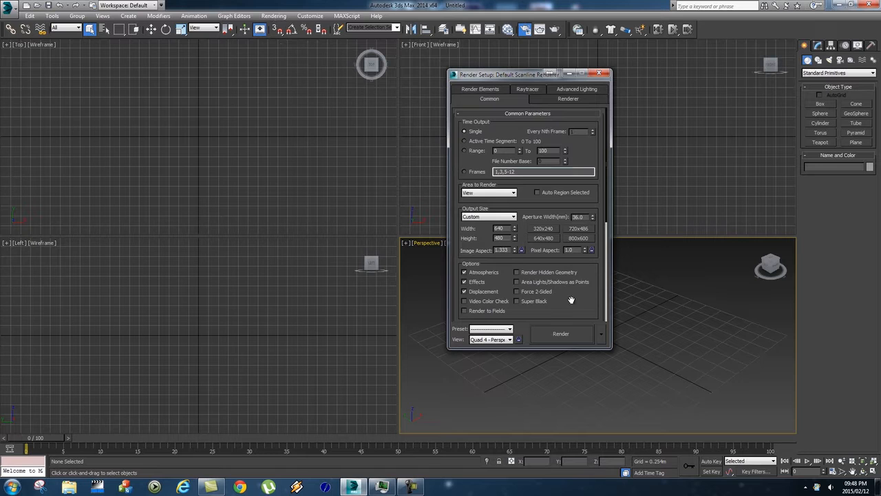
Assign V-Ray Adv 3.00.03 as the production renderer and close the render setup.
scroll(515, 315, "down", 1)
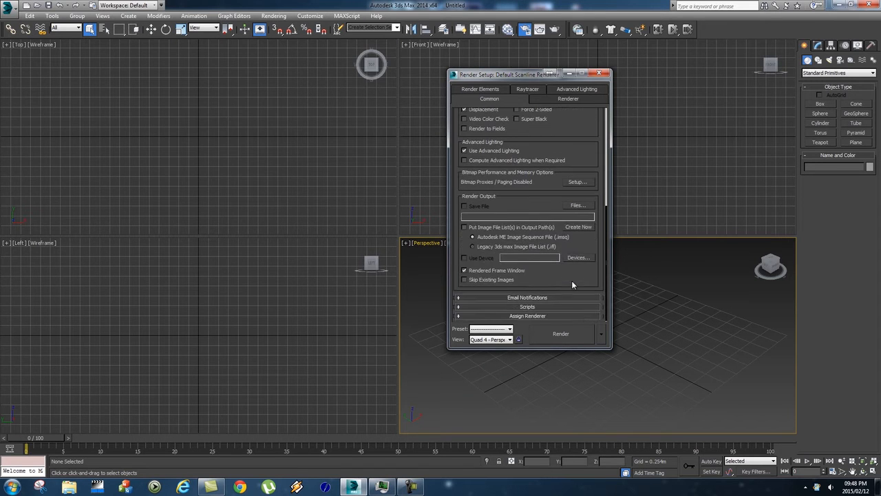
left_click(529, 318)
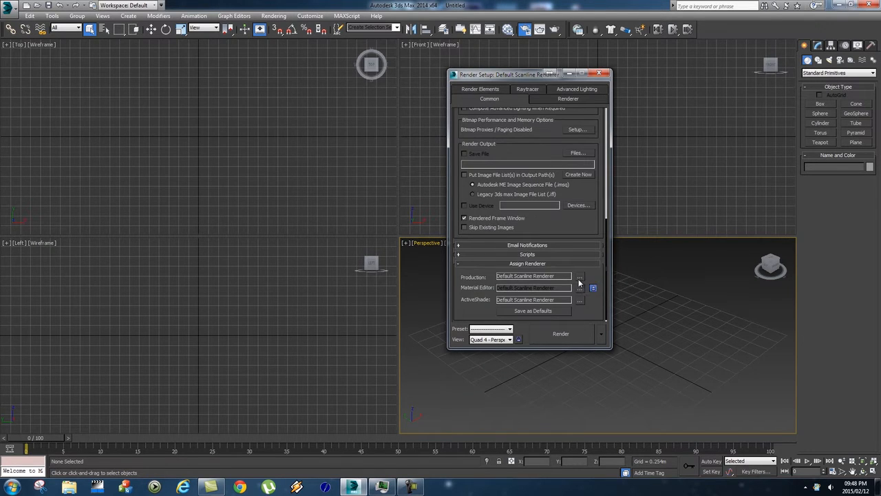
left_click(580, 277)
double_click(496, 182)
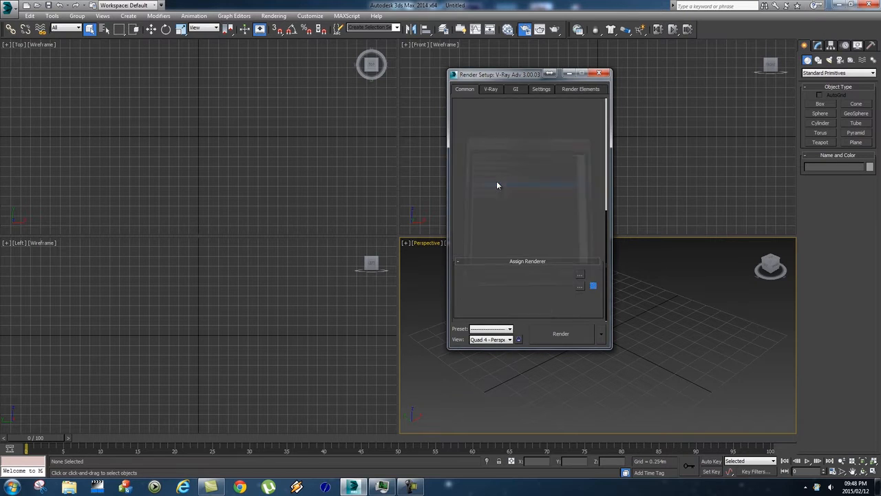
left_click(597, 73)
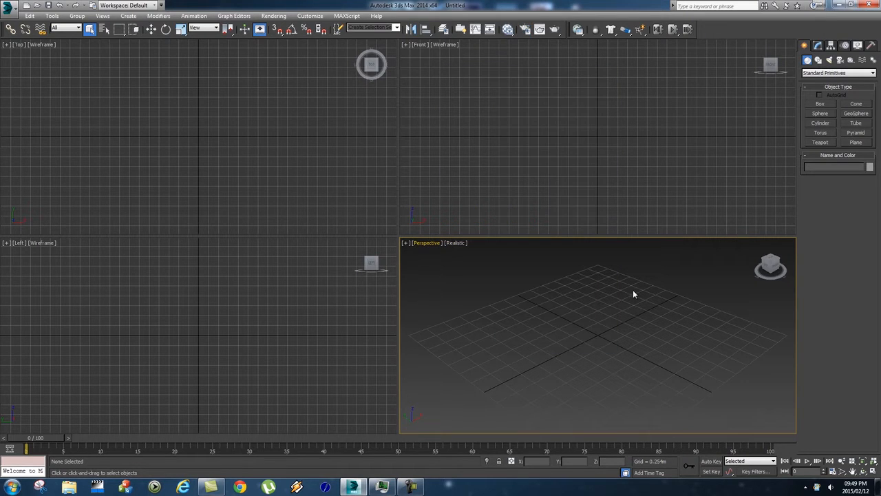
Maximize the perspective viewport and create a floor box about 3.31 m long, 3.55 m wide and -0.11 m high.
left_click(406, 244)
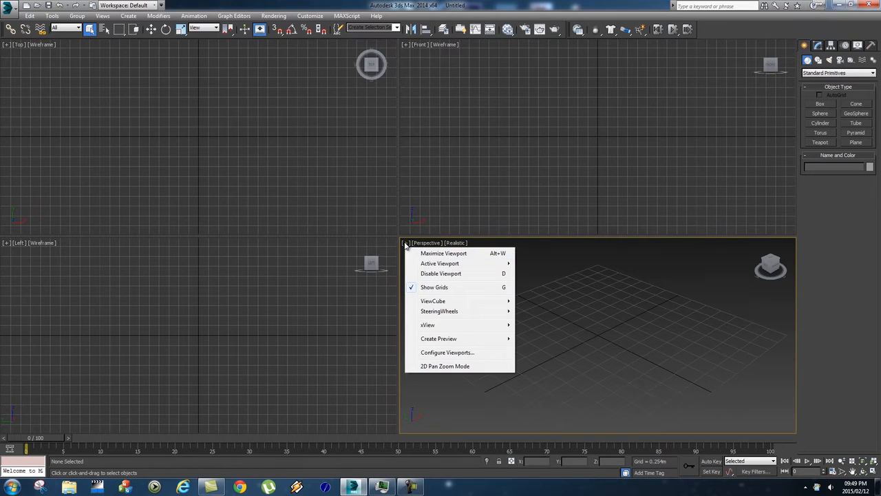
left_click(458, 255)
middle_click_drag(460, 274, 477, 280, "alt")
mouse_move(480, 242)
middle_mouse_down()
mouse_move(495, 253)
mouse_move(487, 254)
middle_mouse_up()
left_click(820, 103)
left_click_drag(194, 150, 757, 379)
left_click(764, 392)
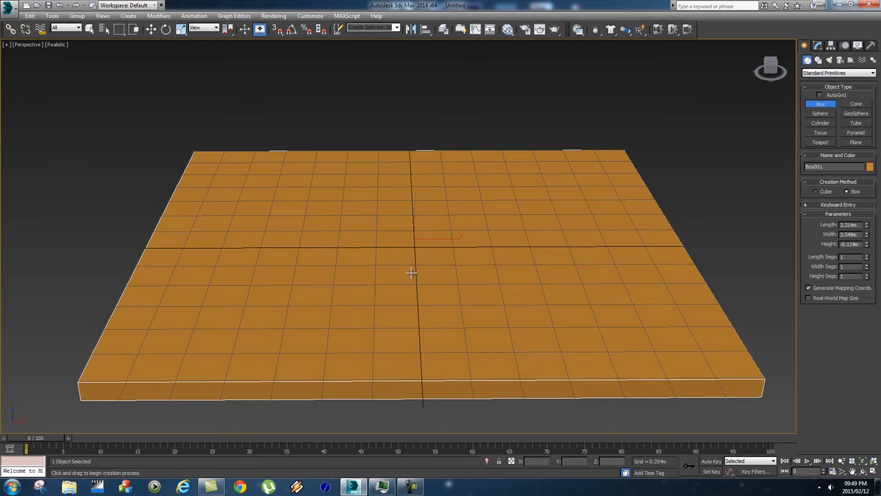
Create two upright boxes on the floor, about 0.27 × 0.31 × 0.62 m and 0.46 × 0.31 × 0.61 m.
left_click_drag(371, 291, 428, 318)
left_click(403, 208)
middle_click_drag(527, 283, 496, 294, "alt")
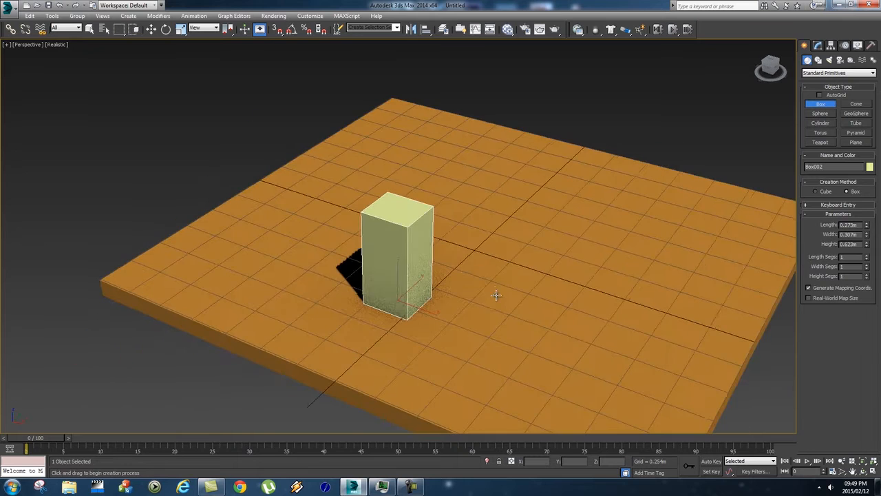
left_click_drag(529, 211, 584, 237)
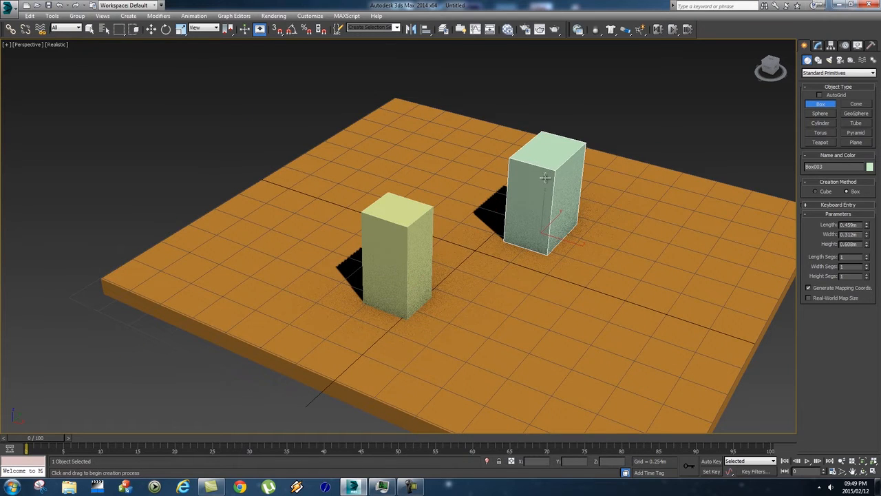
Create a sphere with a radius of about 0.31 m on the floor beside the two boxes.
middle_click_drag(534, 286, 553, 277, "alt")
left_click(820, 113)
left_click_drag(602, 311, 609, 333)
middle_click_drag(609, 334, 577, 319, "alt")
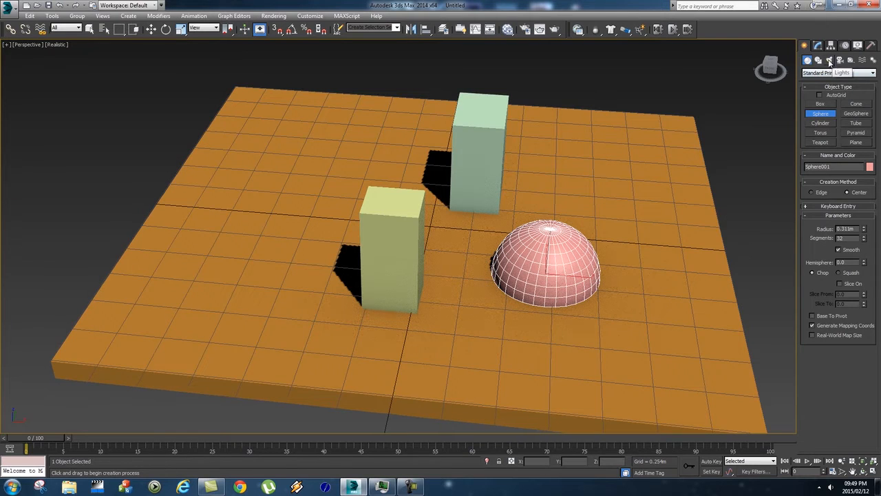
Create a V-Ray plane light on the floor with a half-length of about 0.69 m and half-width of about 0.28 m.
left_click(830, 61)
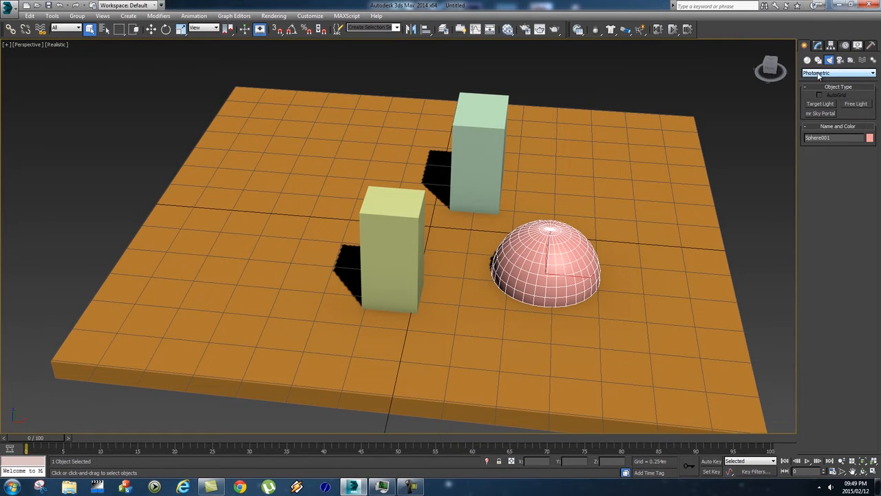
left_click(837, 75)
left_click(837, 75)
scroll(837, 75, "down", 3)
scroll(836, 75, "up", 3)
left_click(837, 75)
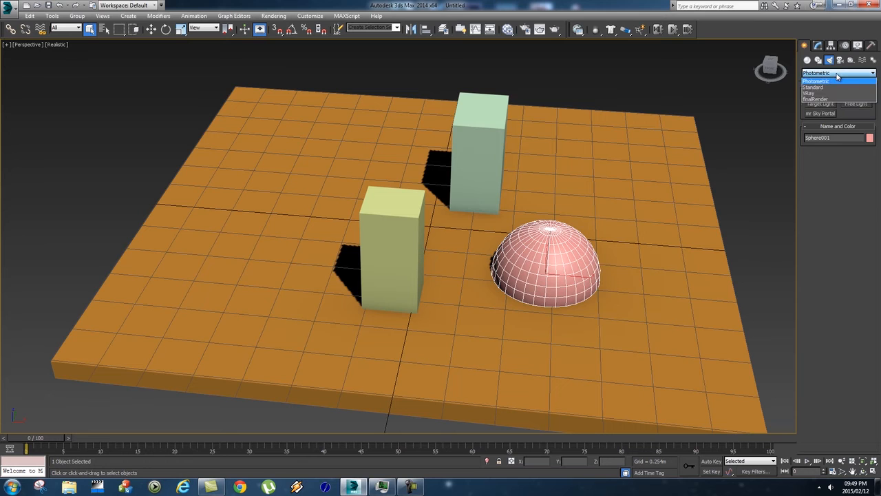
left_click(812, 92)
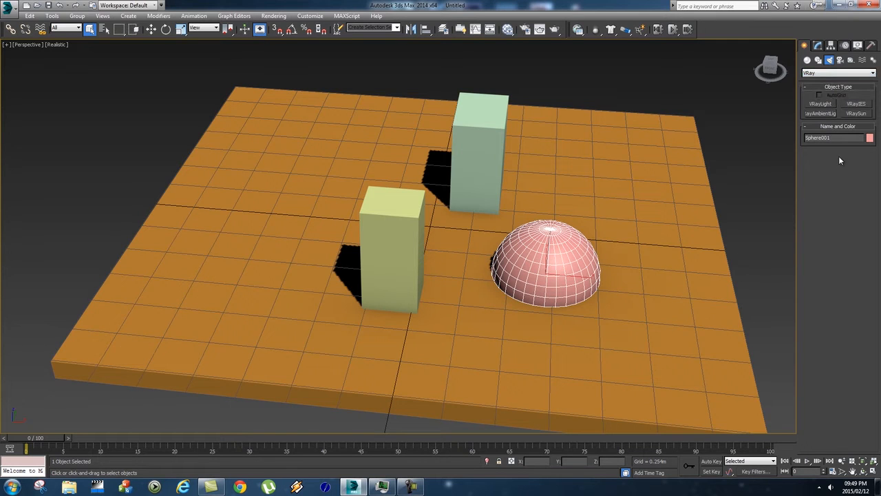
left_click(819, 103)
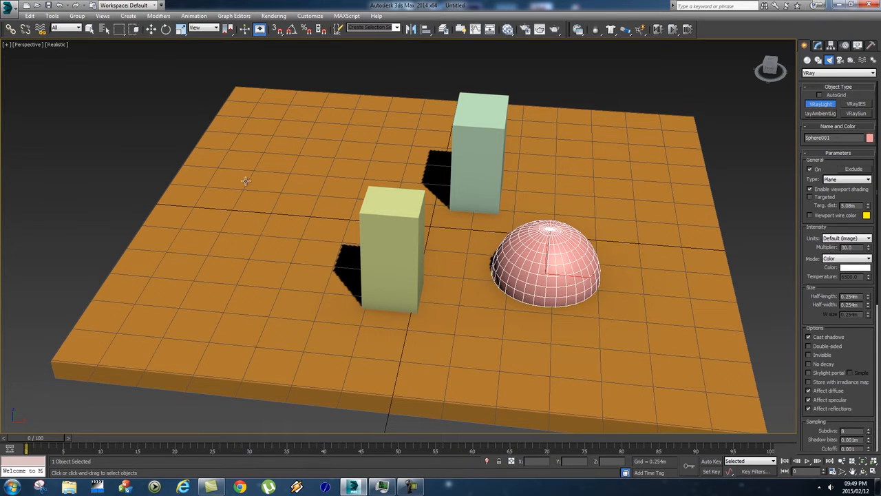
left_click_drag(256, 200, 442, 246)
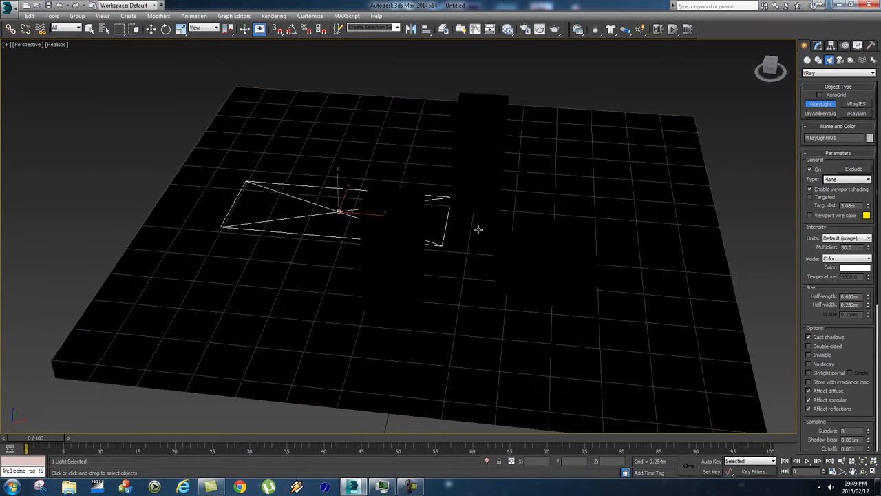
Raise the V-Ray light above the scene to a Z height of about 2.36 m.
scroll(530, 239, "down", 5)
scroll(539, 233, "down", 3)
middle_click_drag(544, 234, 550, 257, "alt")
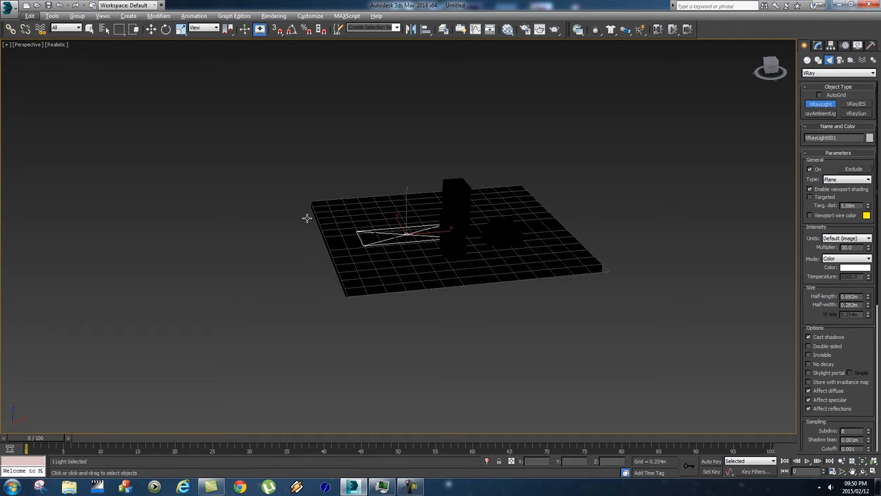
key("w")
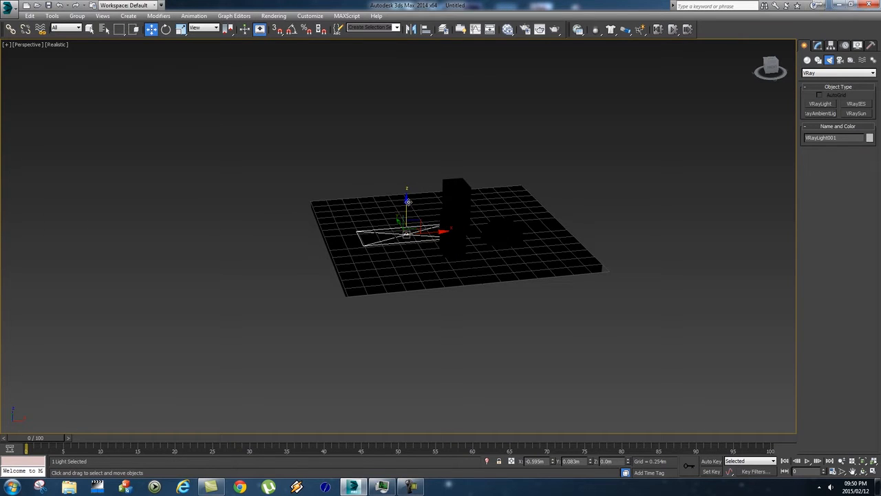
left_click_drag(406, 201, 399, 58)
mouse_move(457, 178)
middle_mouse_down()
mouse_move(413, 186)
mouse_move(429, 197)
mouse_move(448, 190)
middle_mouse_up()
scroll(429, 198, "up", 4)
Render the perspective view to check the overhead lighting and close the frame buffer.
left_click(273, 16)
left_click(279, 29)
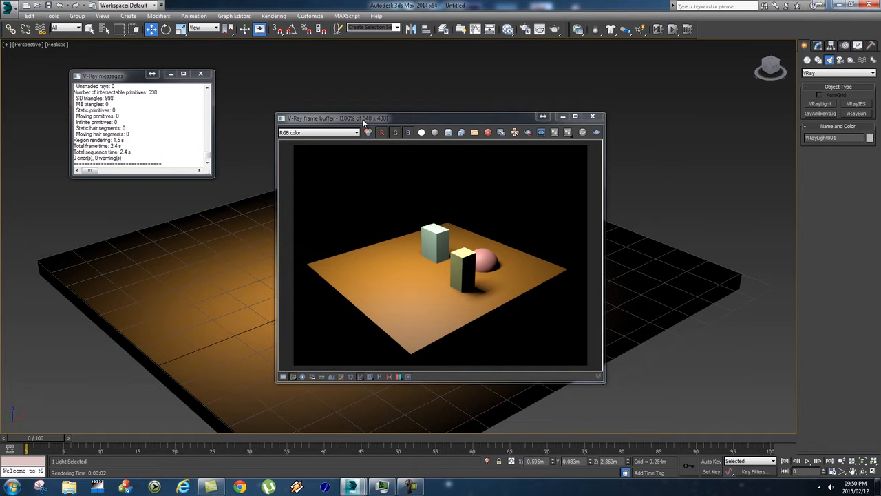
left_click(592, 117)
Set the output size to HDTV (video) at 1920 × 1080, render the view, and close the render windows.
left_click(273, 15)
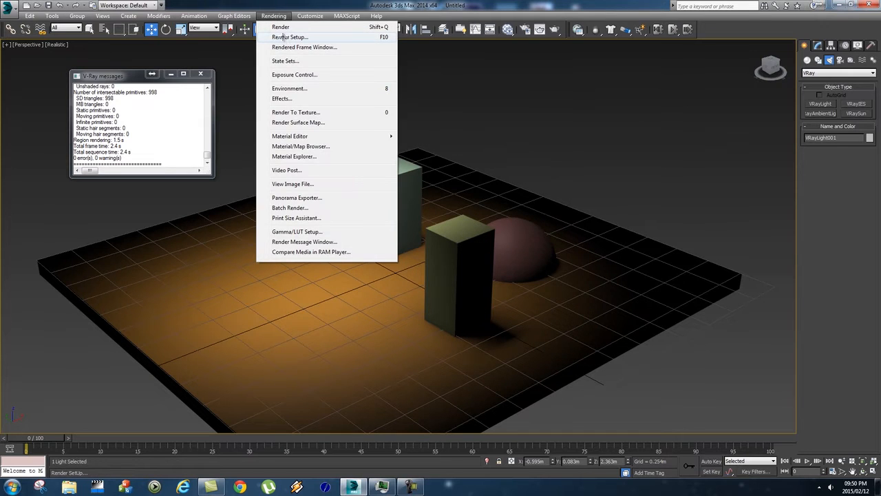
left_click(291, 37)
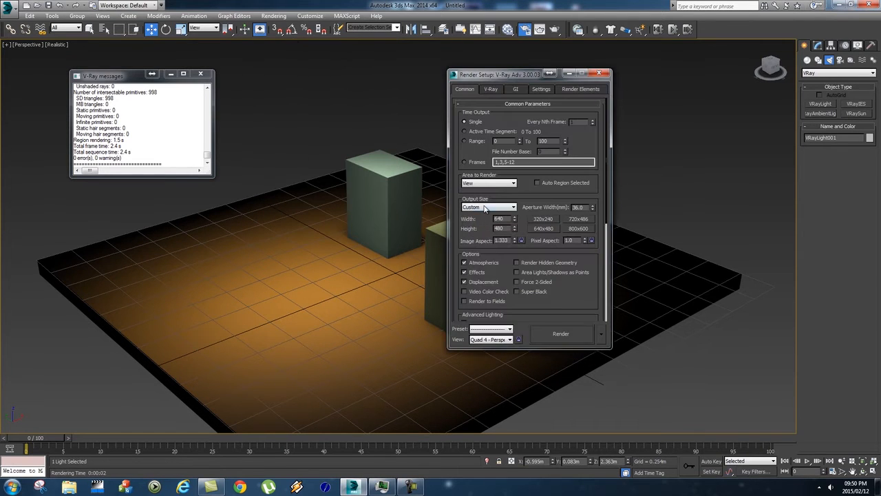
left_click(485, 209)
left_click(473, 321)
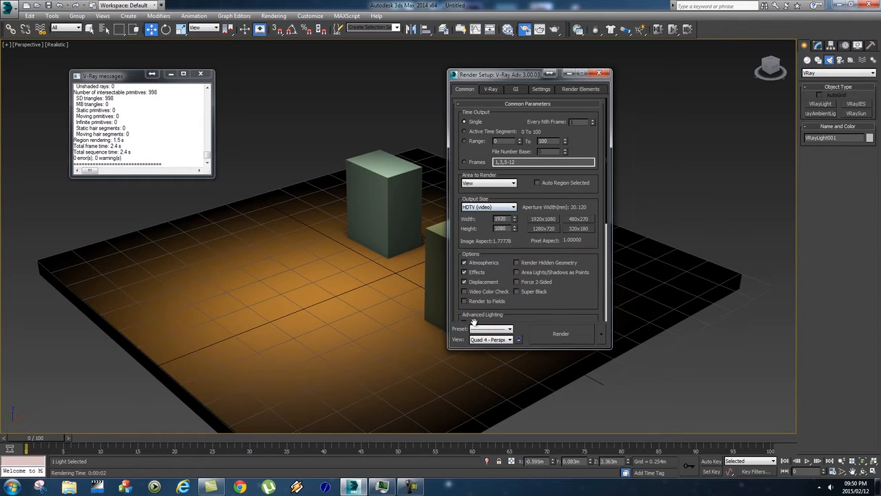
left_click(562, 332)
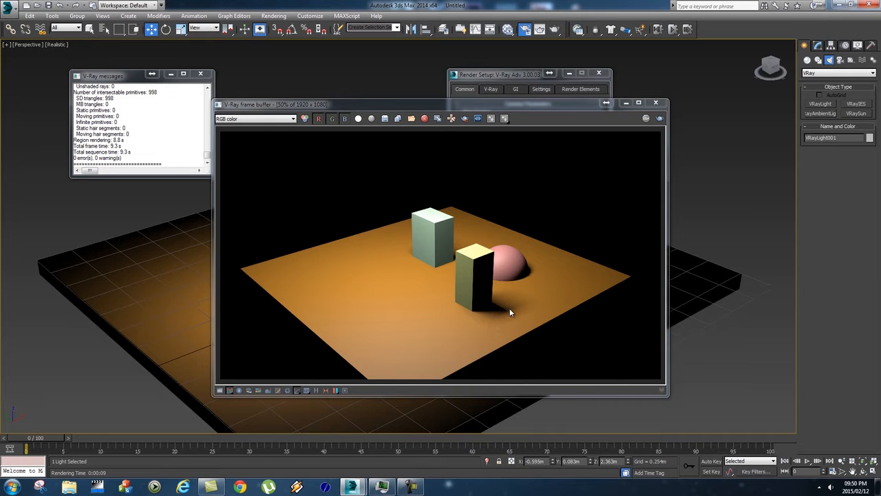
left_click(655, 102)
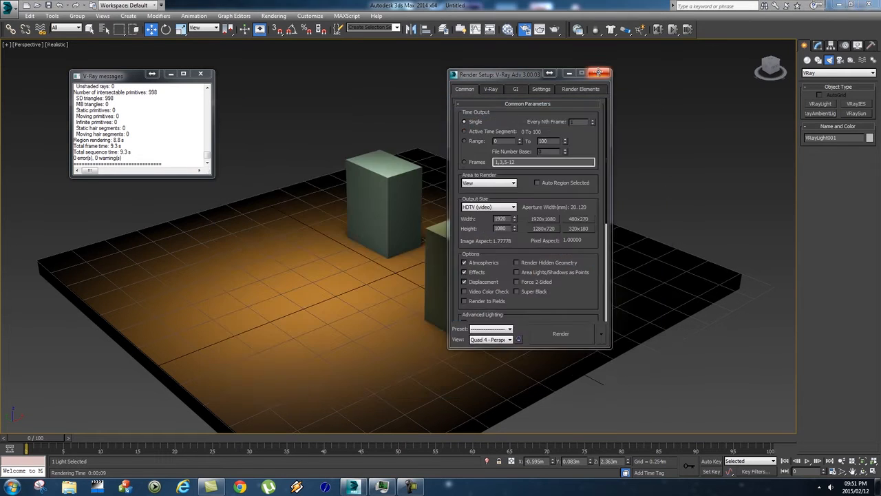
left_click(598, 72)
Move the light beside the floor to about X -1.67 m, Z 1.88 m and tilt it towards the objects.
scroll(555, 263, "down", 3)
middle_click_drag(555, 250, 452, 60, "alt")
left_click_drag(422, 74, 342, 91)
key("e")
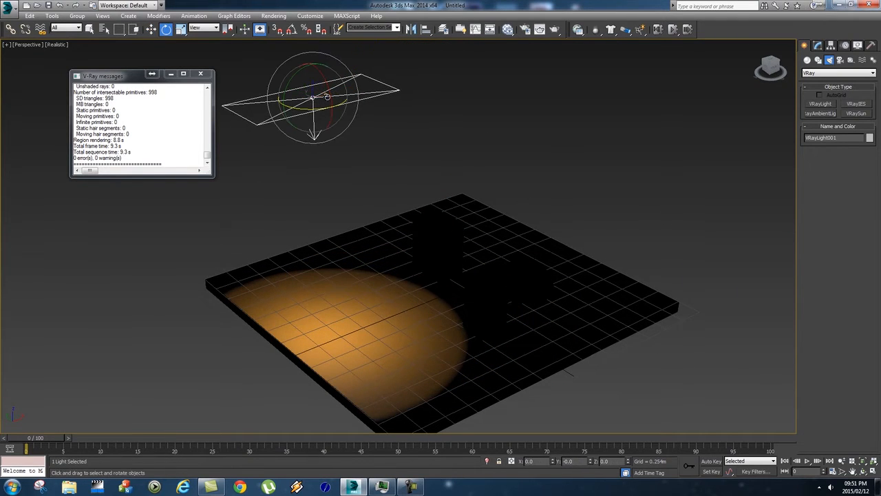
left_click_drag(298, 71, 276, 94)
key("w")
left_click_drag(311, 69, 344, 114)
Render the scene with the tilted light and close the frame buffer.
left_click(274, 15)
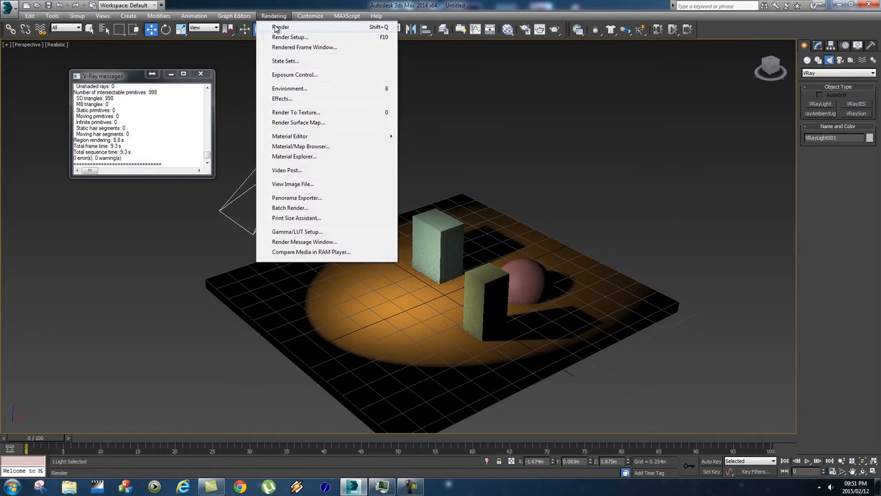
left_click(279, 26)
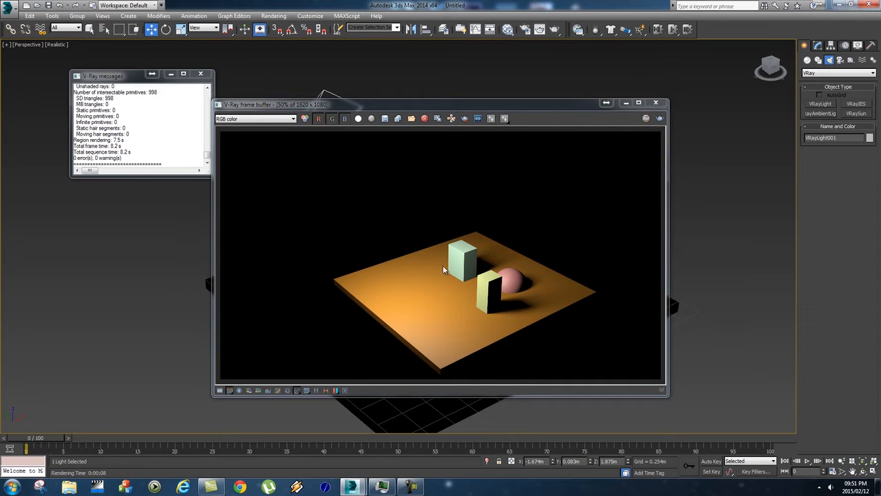
left_click(654, 104)
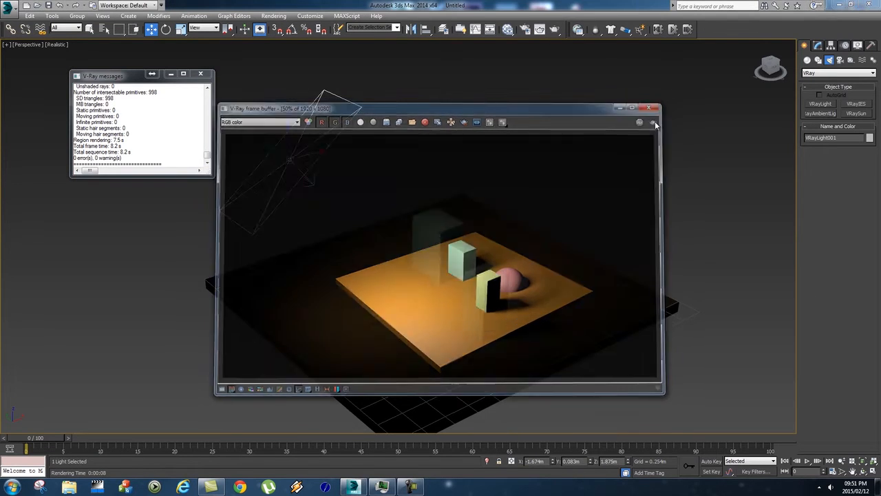
Try the Sphere type on the V-Ray light, view its shape in the scene, and restore the Plane type.
left_click(382, 118)
left_click(351, 119)
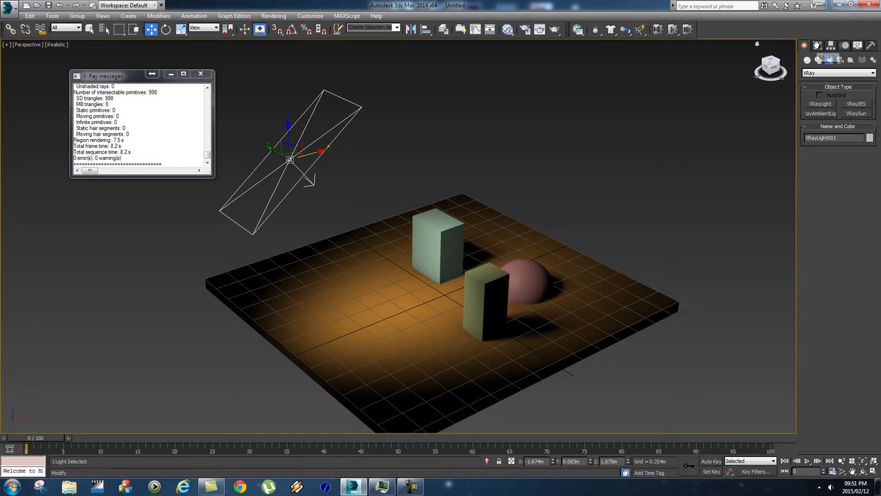
left_click(818, 45)
scroll(817, 279, "down", 3)
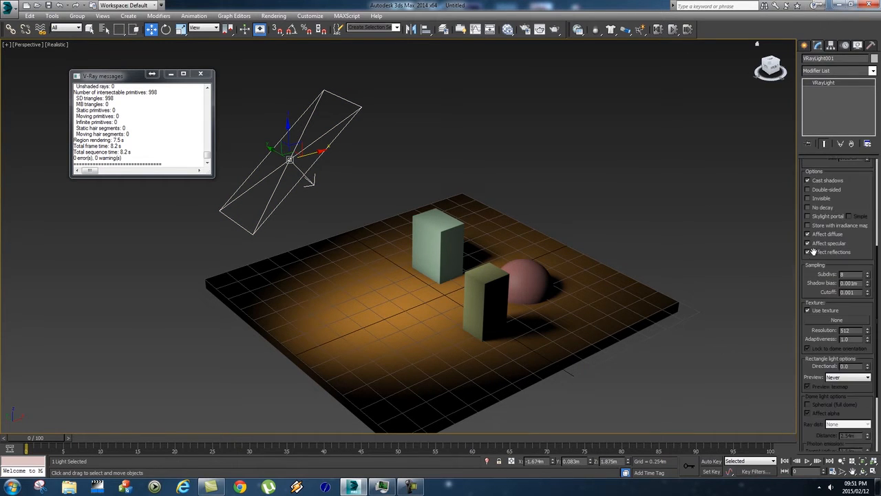
scroll(814, 268, "up", 3)
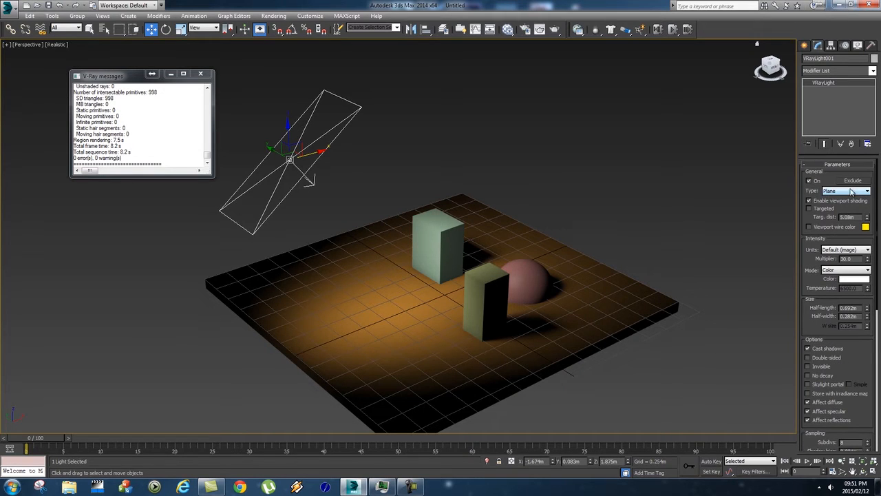
left_click(850, 191)
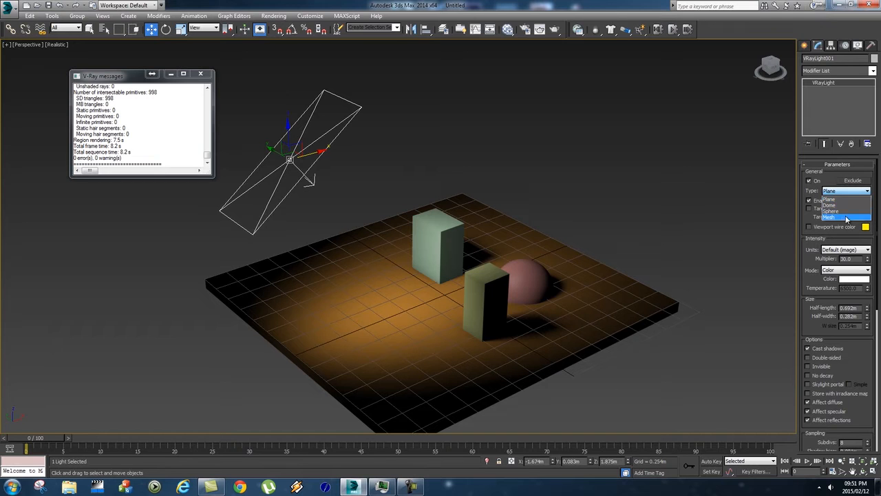
left_click(834, 210)
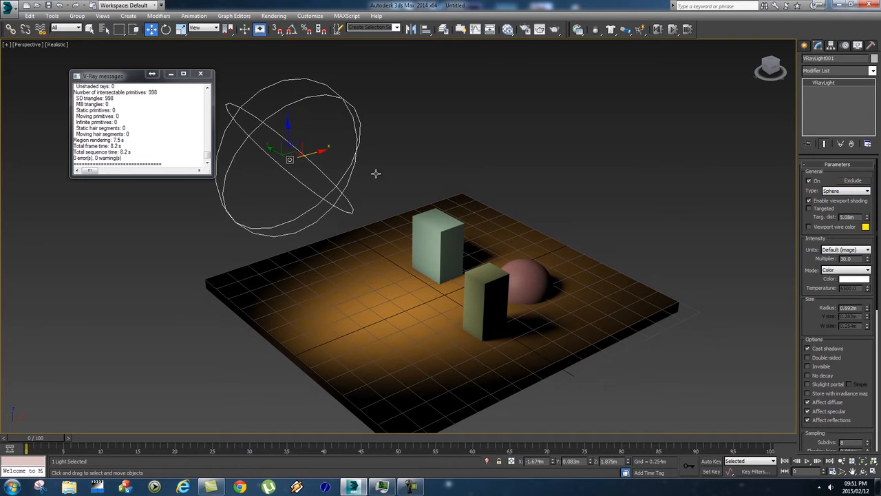
mouse_move(520, 236)
middle_mouse_down("alt")
mouse_move(432, 229)
mouse_move(523, 241)
middle_mouse_up("alt")
left_click(839, 193)
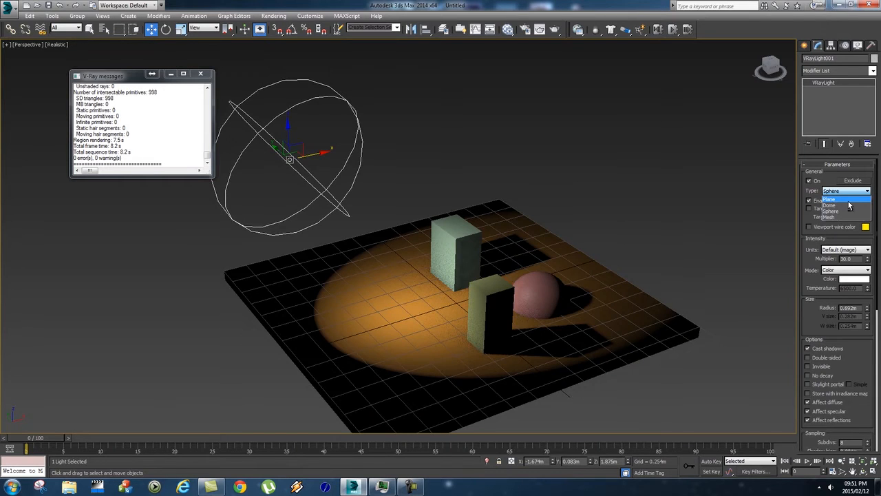
left_click(840, 200)
middle_click_drag(571, 223, 613, 222, "alt")
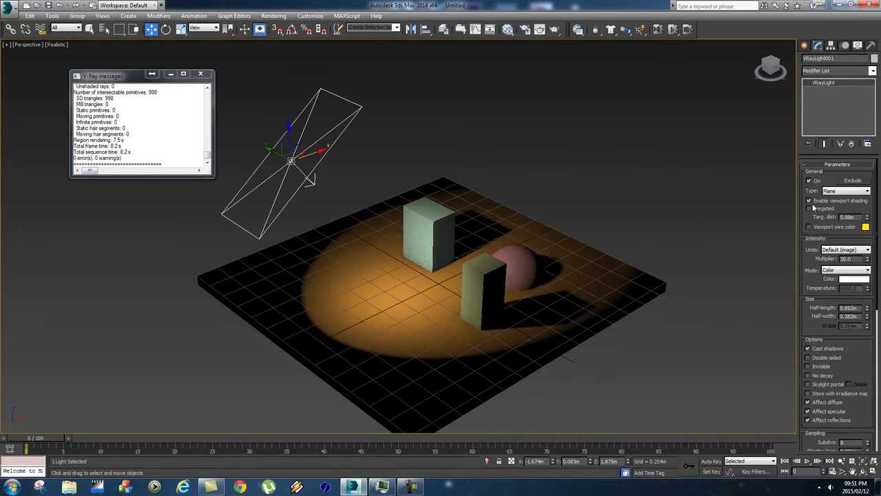
Try the Dome and Mesh types on the V-Ray light and return it to Plane.
left_click(848, 192)
left_click(830, 205)
middle_click_drag(681, 242, 580, 231, "alt")
scroll(580, 232, "up", 3)
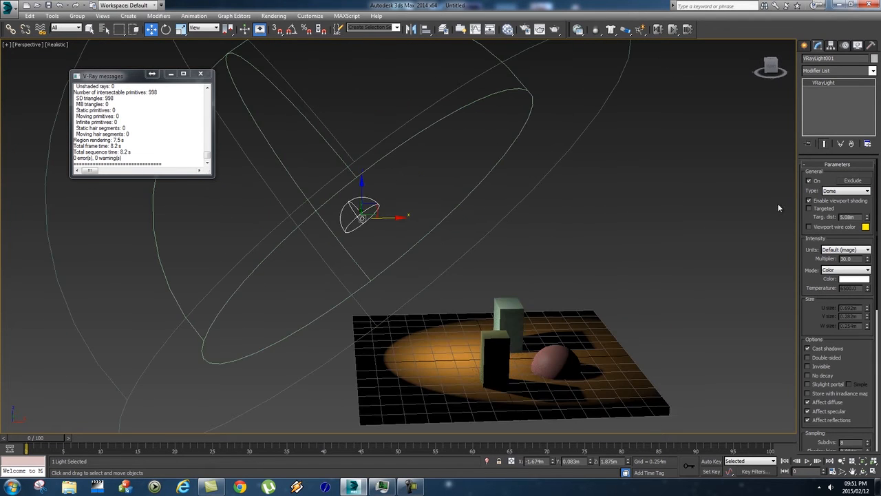
left_click(840, 191)
left_click(834, 218)
middle_click_drag(587, 231, 363, 229, "alt")
left_click(842, 191)
left_click(834, 198)
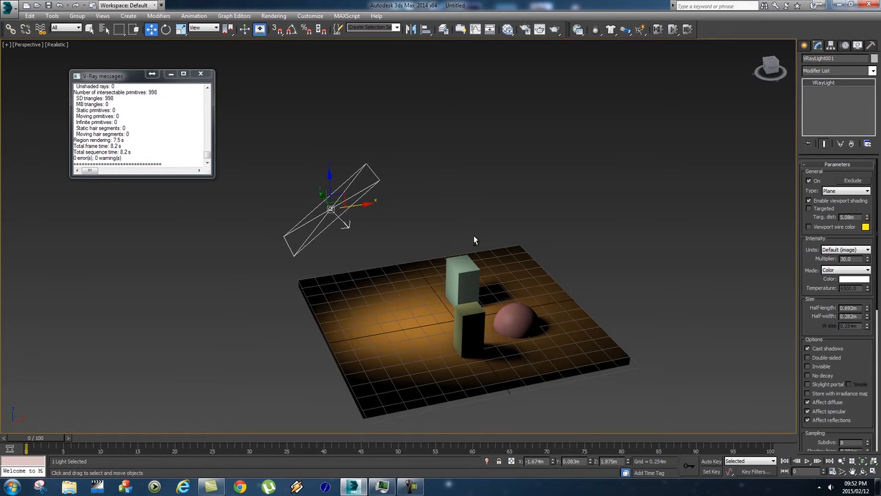
Try multiplier values of 50 and 100 on the V-Ray light and restore it to 30.
middle_click_drag(499, 226, 492, 216, "alt")
left_click_drag(809, 259, 833, 232)
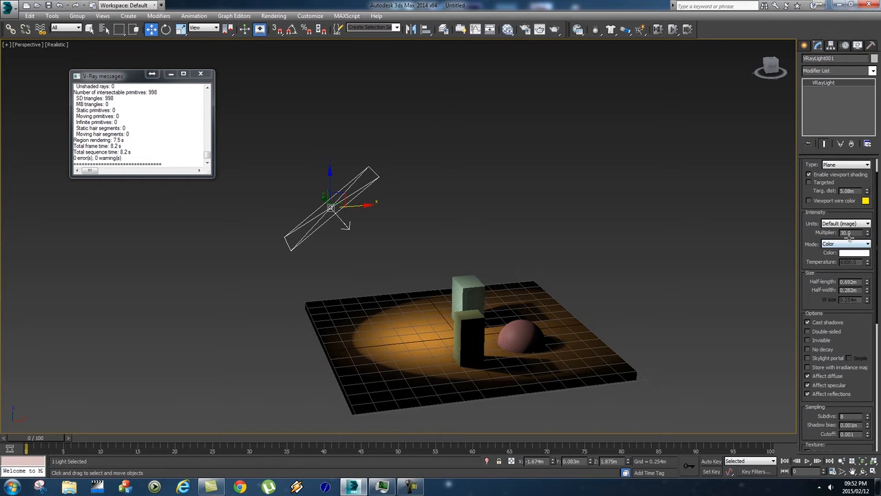
middle_click_drag(429, 263, 462, 229)
scroll(441, 238, "up", 3)
middle_click_drag(522, 245, 505, 250, "alt")
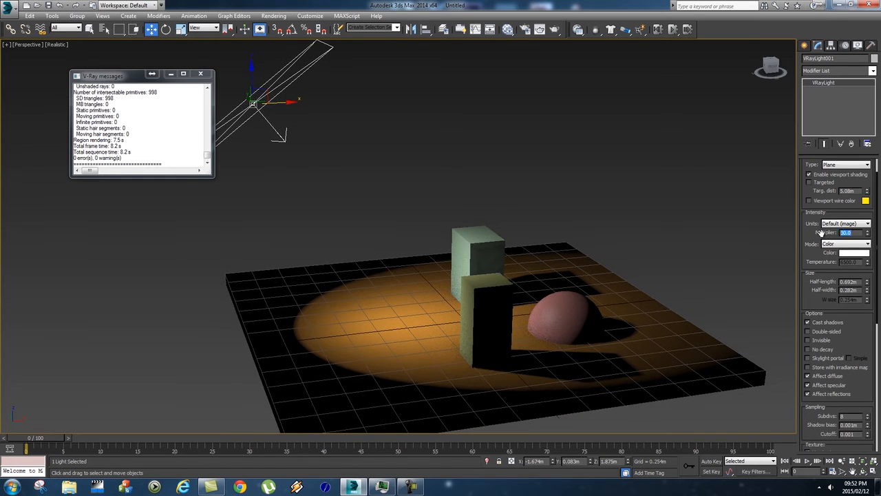
type("5")
key("Return")
key("Return")
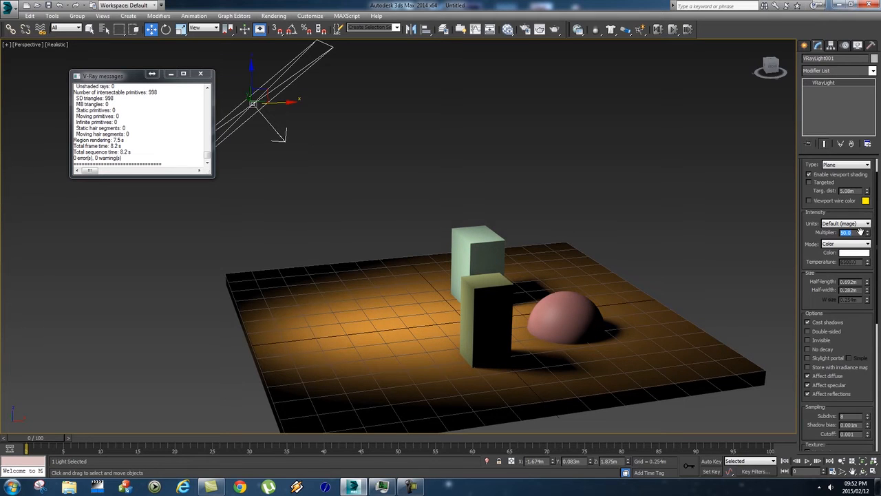
type("100")
key("Return")
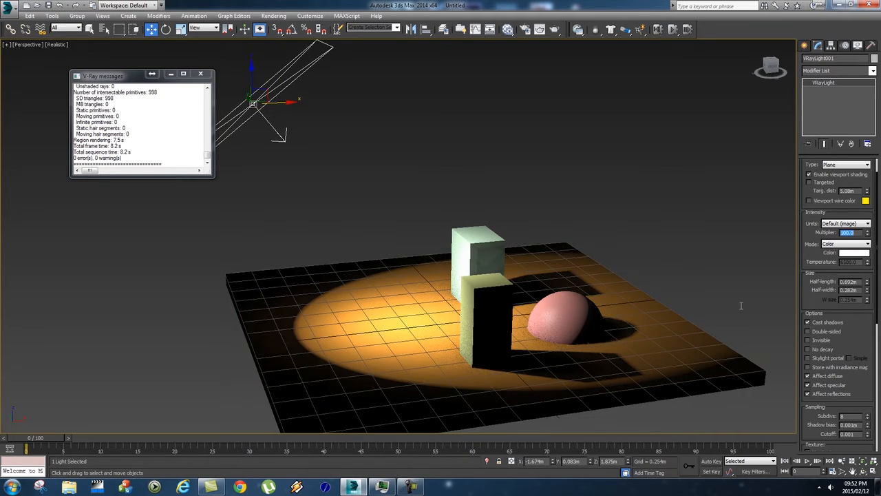
type("5")
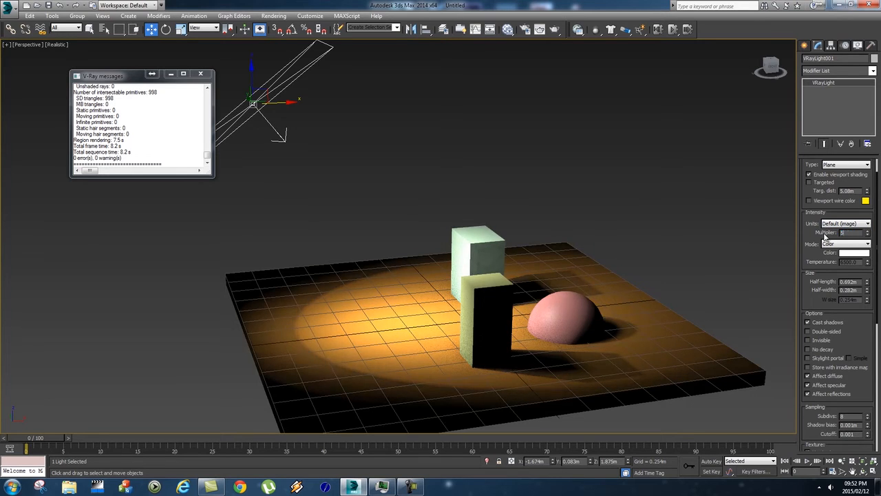
key("Return")
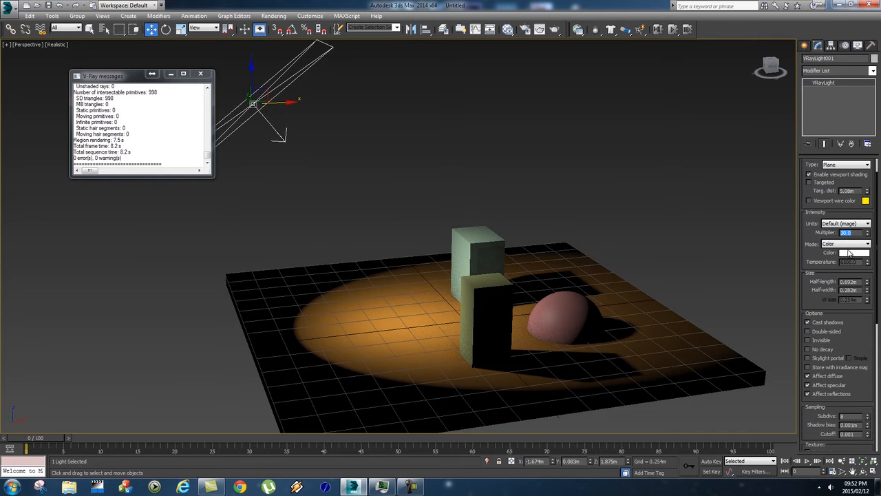
Try a blue colour on the V-Ray light, view its effect on the objects, and restore white.
left_click(854, 254)
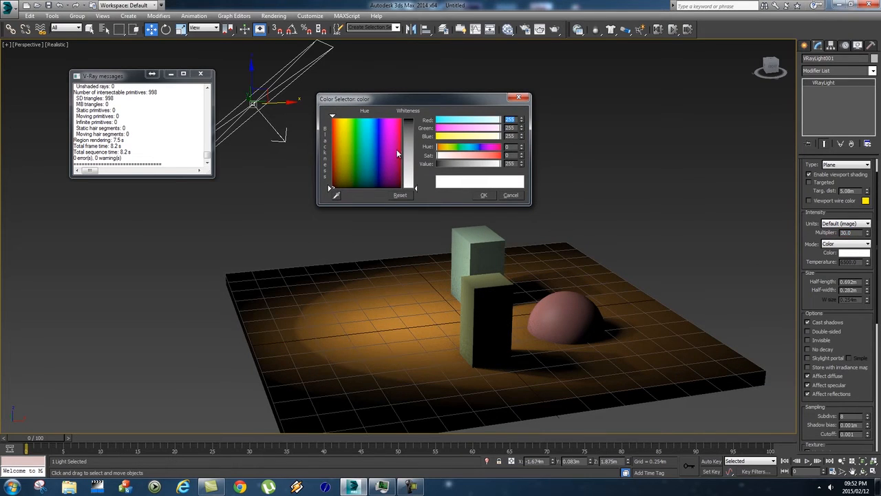
left_click(377, 120)
left_click(409, 121)
left_click_drag(377, 128, 376, 131)
left_click(485, 195)
middle_click_drag(475, 270, 531, 275, "alt")
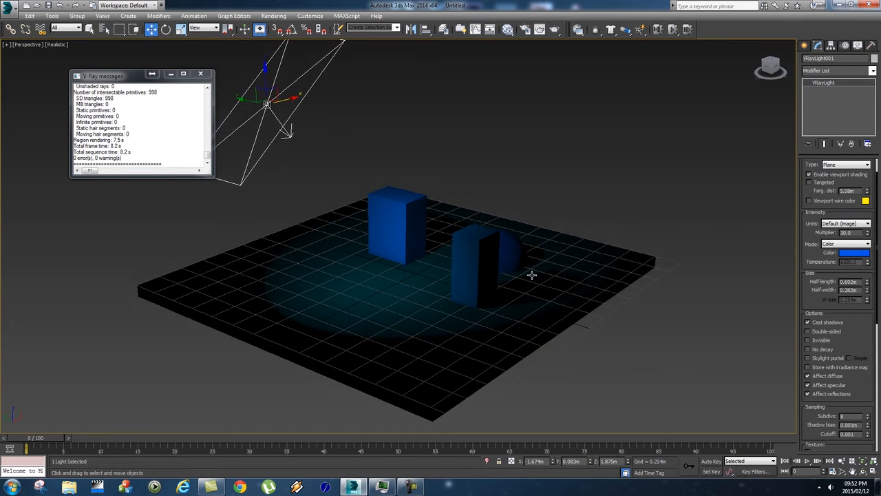
middle_click_drag(320, 120, 320, 132)
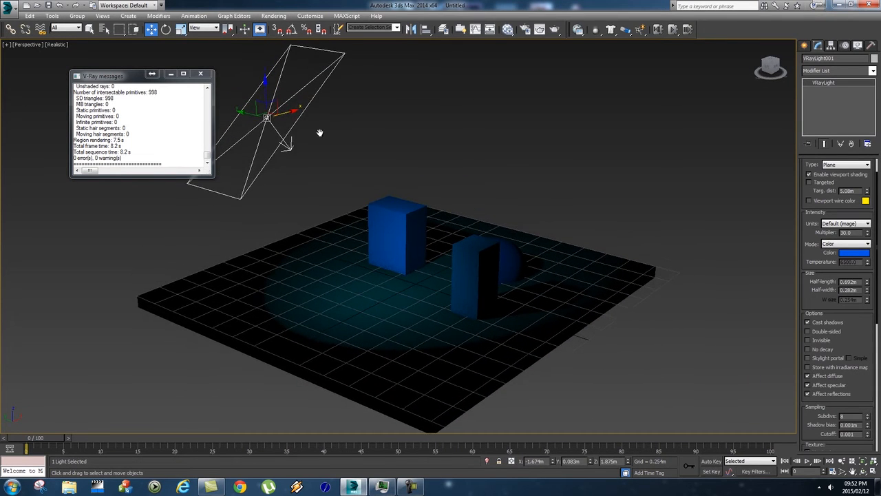
left_click(851, 254)
left_click(488, 197)
Enlarge the light to about 0.927 m half-length and 1.993 m half-width, and set its multiplier to 10.
middle_click_drag(567, 241, 549, 240, "alt")
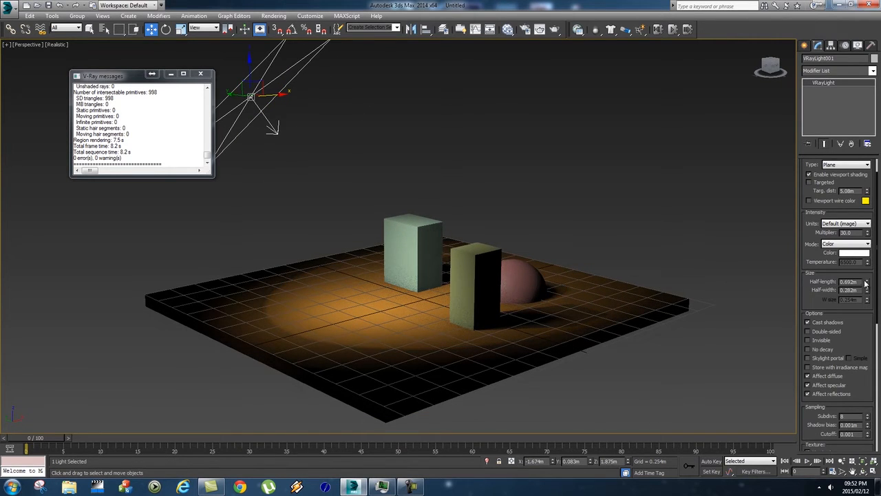
middle_click_drag(607, 279, 620, 300, "alt")
left_click_drag(866, 281, 811, 105)
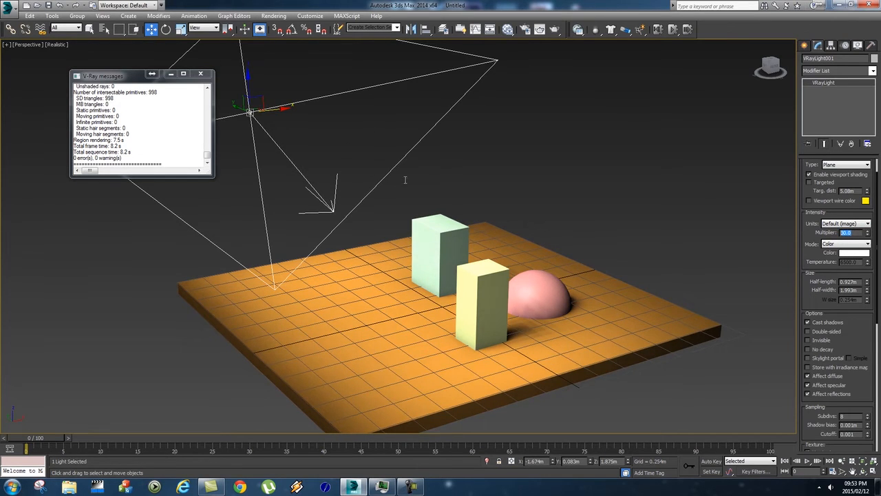
type("10")
key("Return")
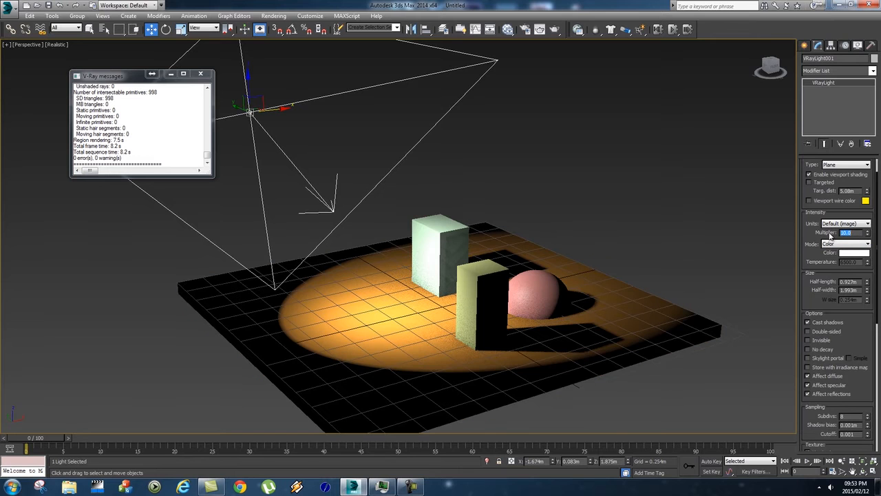
Render the scene with the enlarged light and close the frame buffer.
left_click(274, 15)
left_click(290, 29)
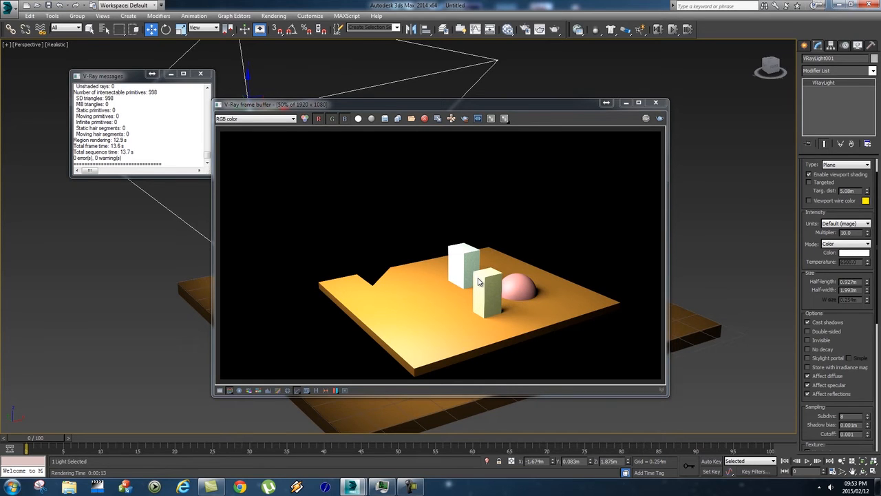
left_click(655, 102)
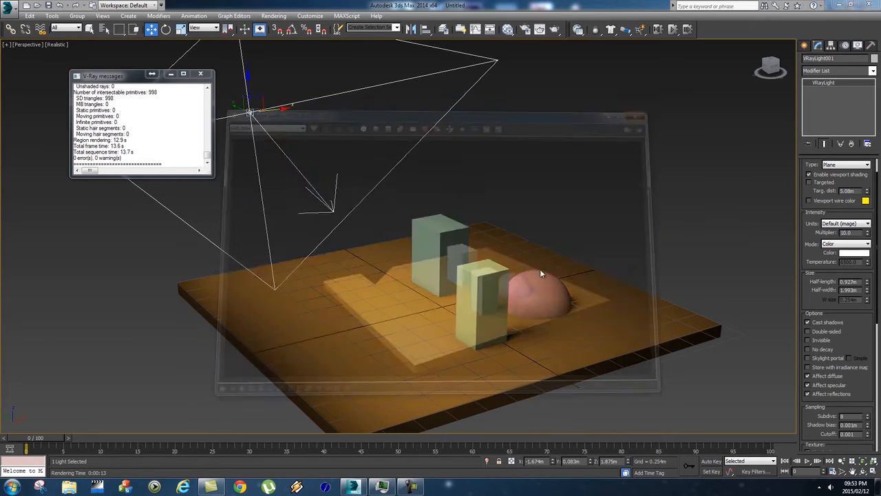
Shrink the light to about 0.047 m half-length and 0.1 m half-width.
left_click_drag(865, 282, 866, 329)
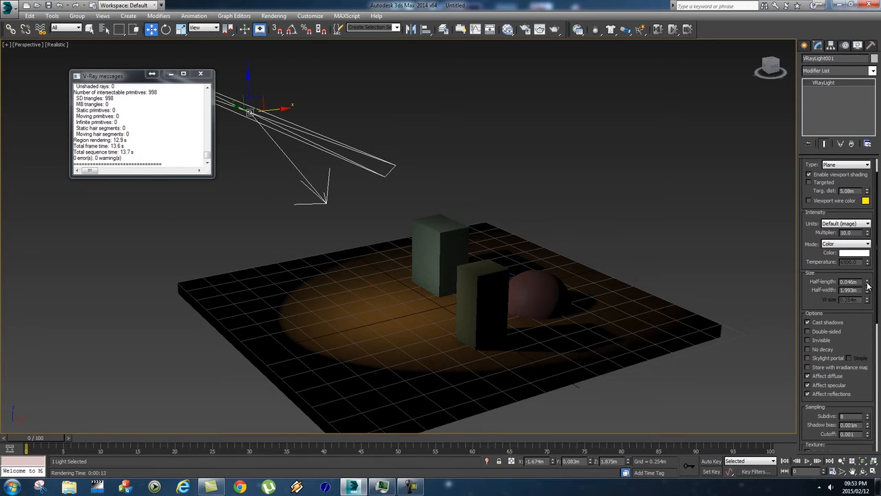
left_click_drag(866, 289, 864, 331)
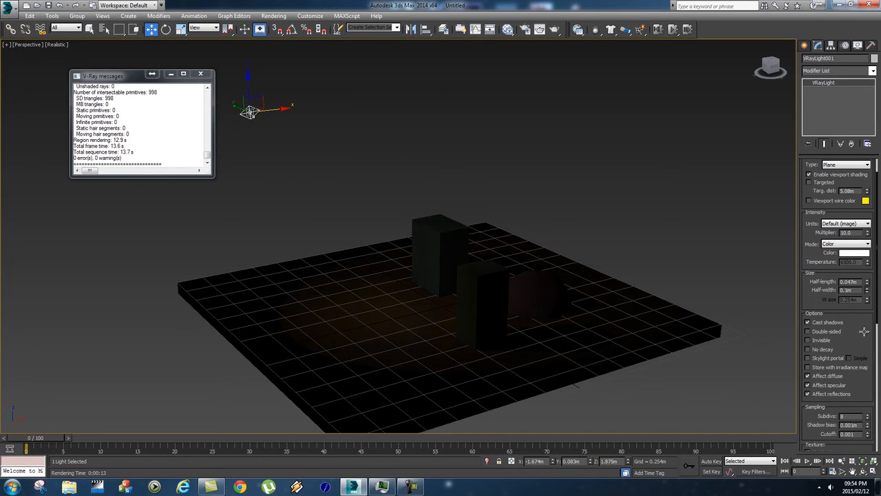
middle_click_drag(467, 301, 486, 279)
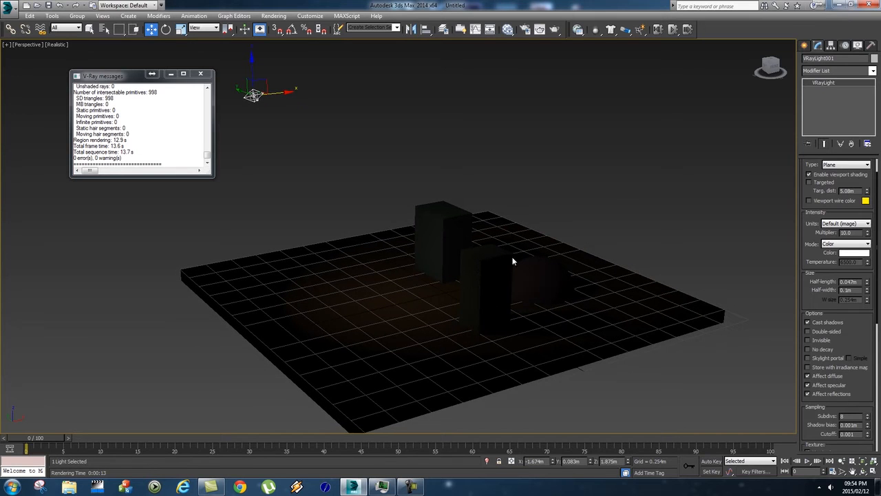
Raise the small light's multiplier through 100 to 1000.
left_click_drag(858, 232, 825, 232)
key("Return")
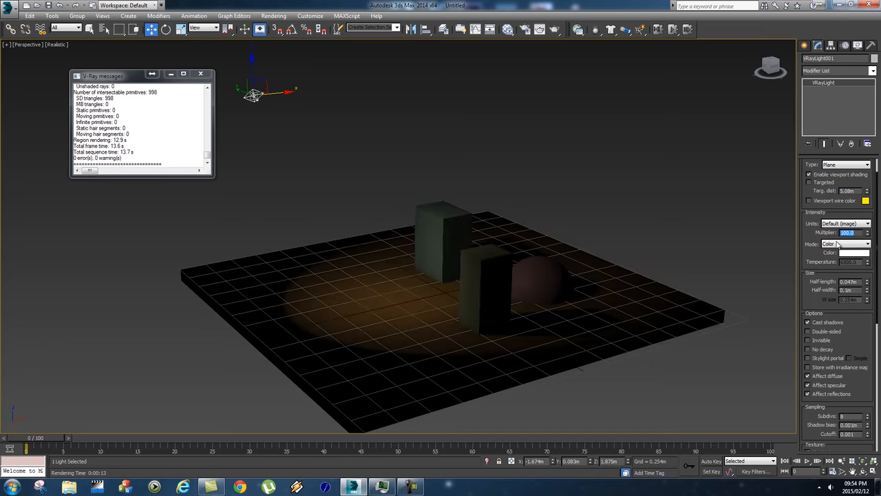
left_click_drag(865, 234, 865, 226)
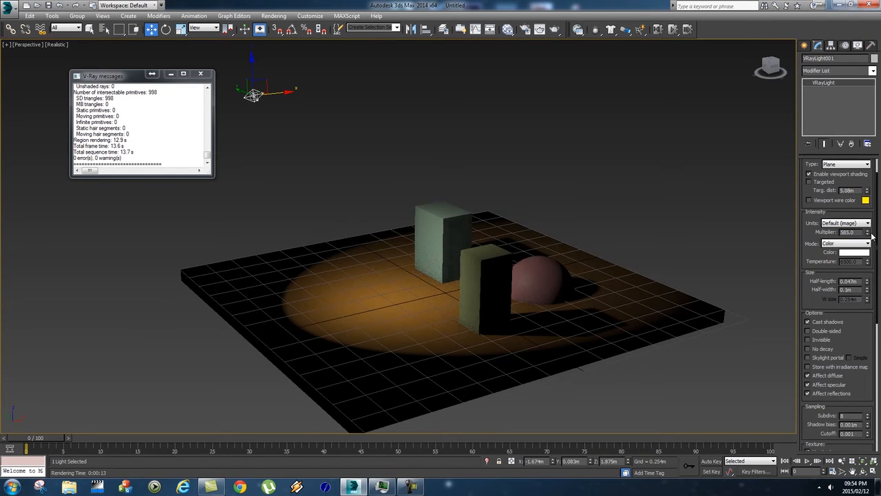
left_click_drag(866, 232, 810, 222)
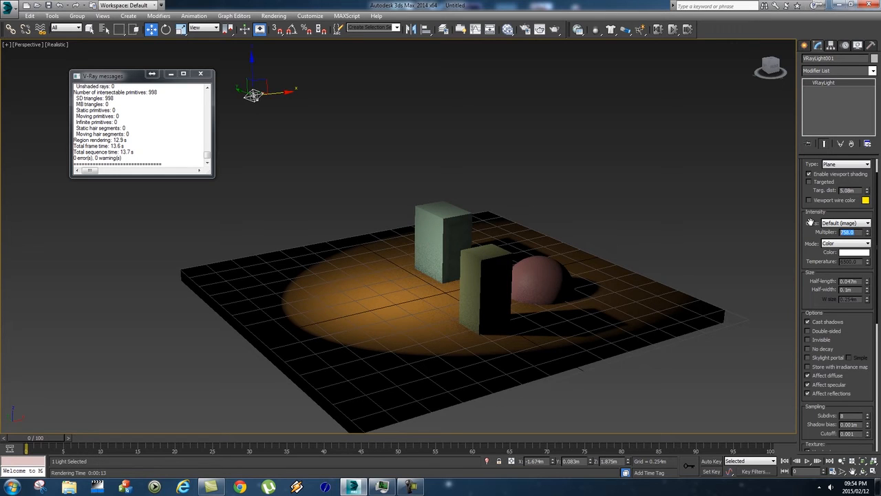
key("Return")
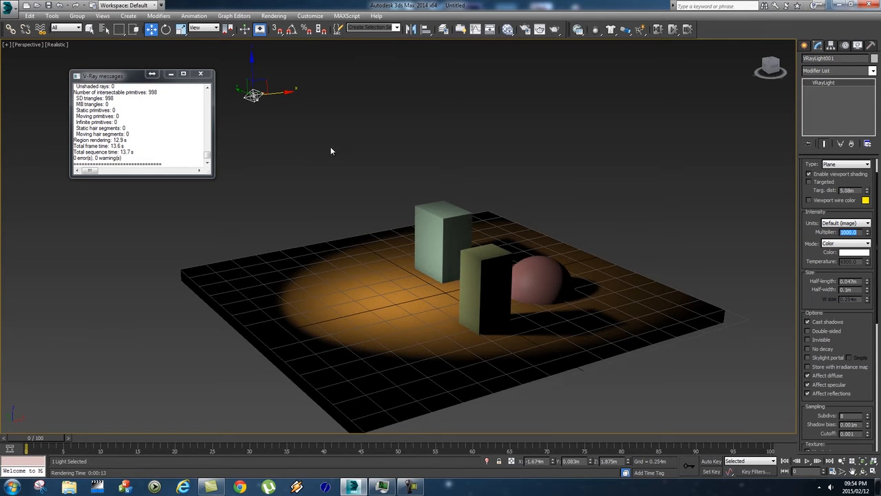
Render the scene with the small, bright light and close the frame buffer.
left_click(273, 15)
left_click(290, 26)
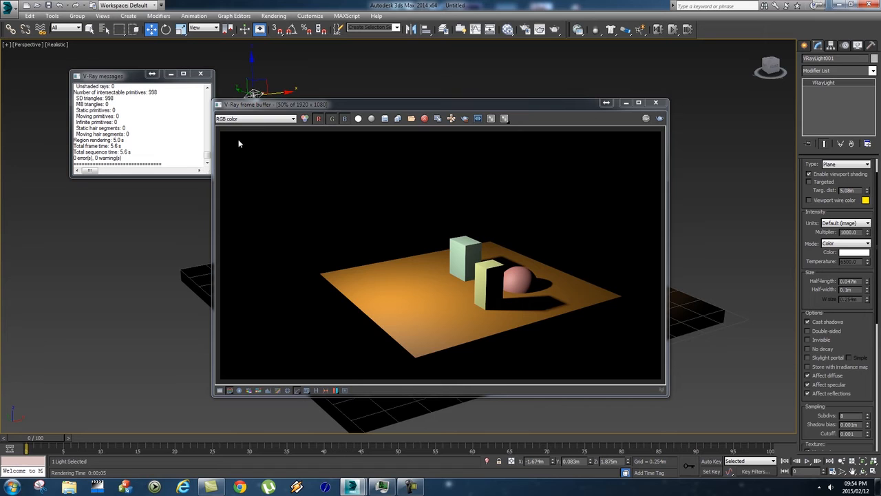
left_click(655, 101)
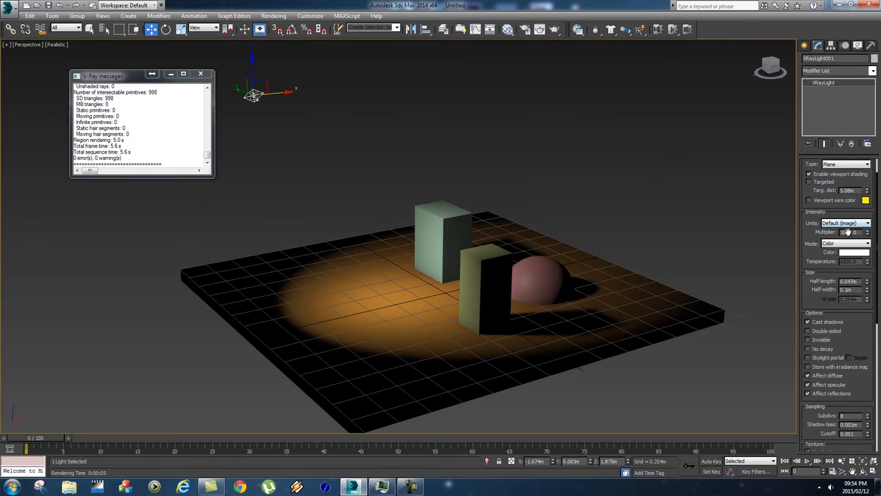
Turn off shadow casting for the light, render the scene without shadows, and close the frame buffer.
left_click_drag(857, 232, 839, 235)
scroll(811, 245, "down", 3)
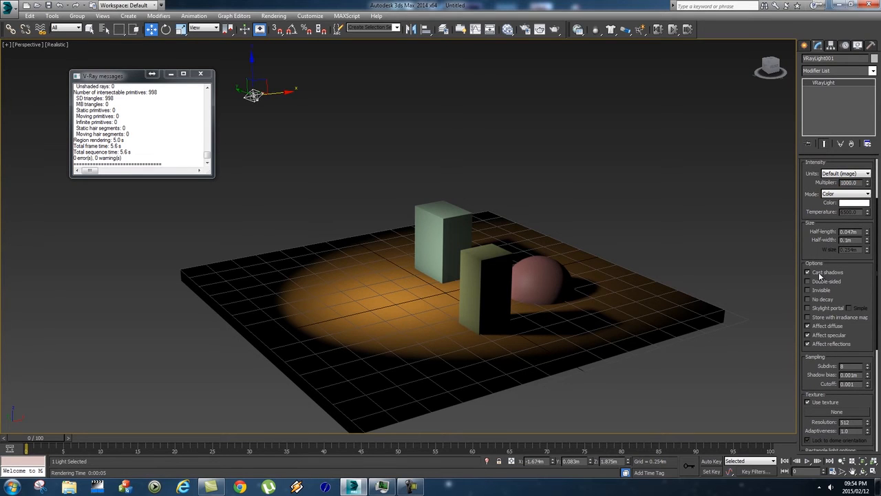
left_click(819, 273)
left_click(273, 15)
left_click(285, 22)
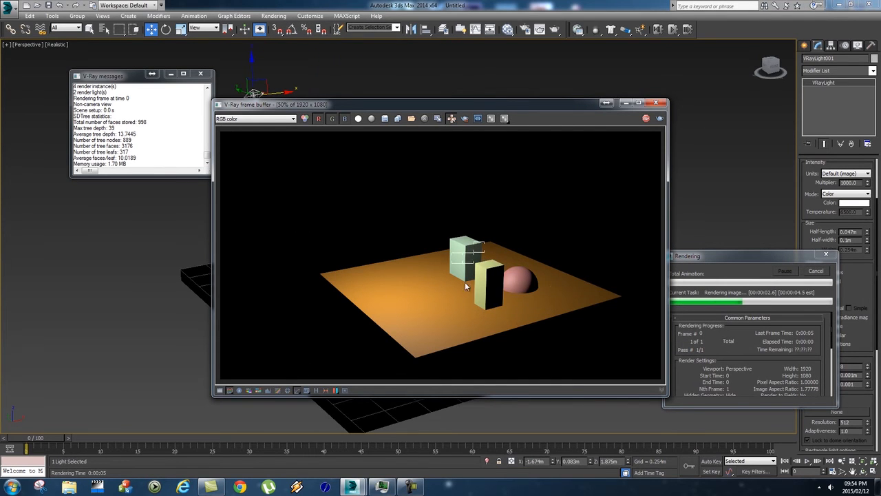
left_click(655, 102)
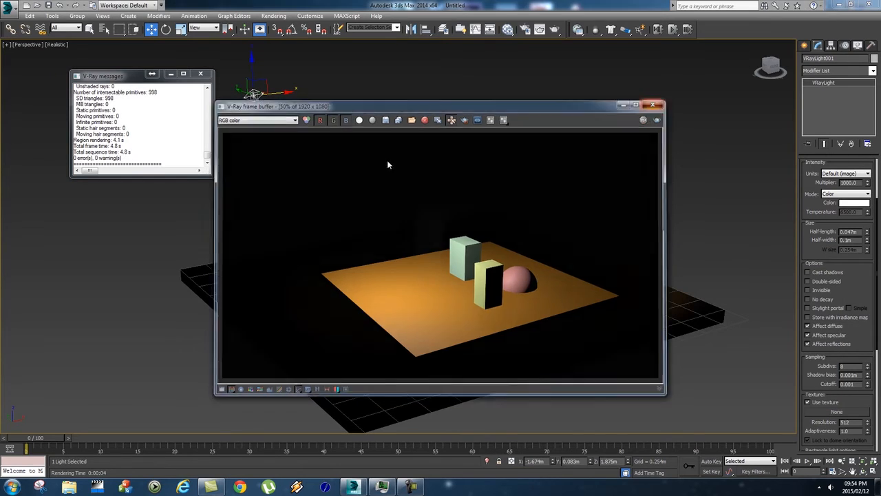
Enlarge the light to about 0.11 m half-length and 0.342 m half-width, and lower its multiplier to 500.
left_click_drag(861, 259, 857, 234)
left_click_drag(857, 200, 832, 199)
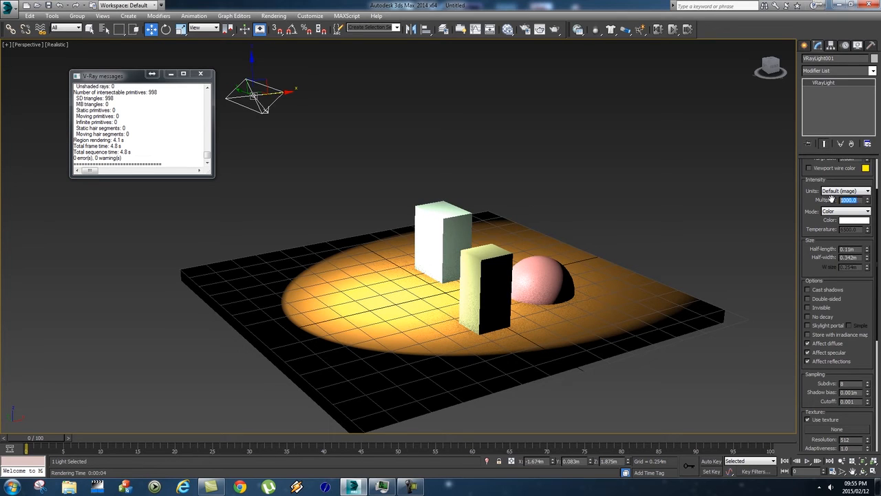
type("700")
key("Return")
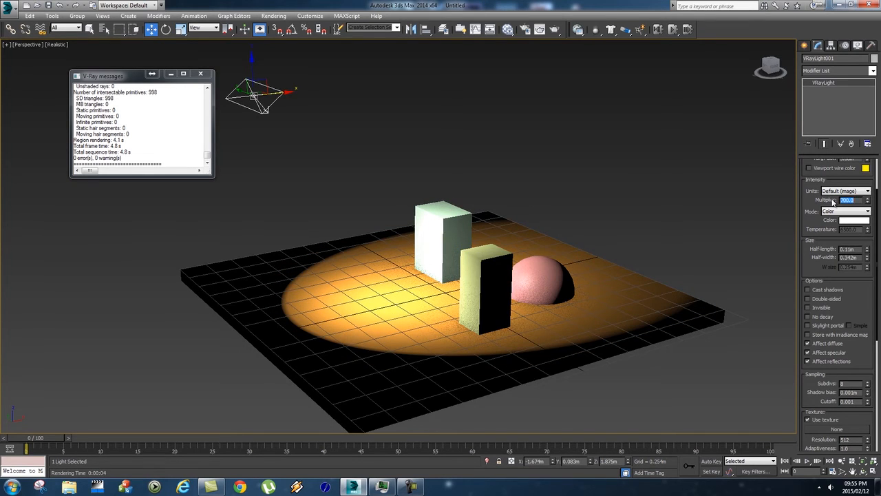
type("500")
key("Return")
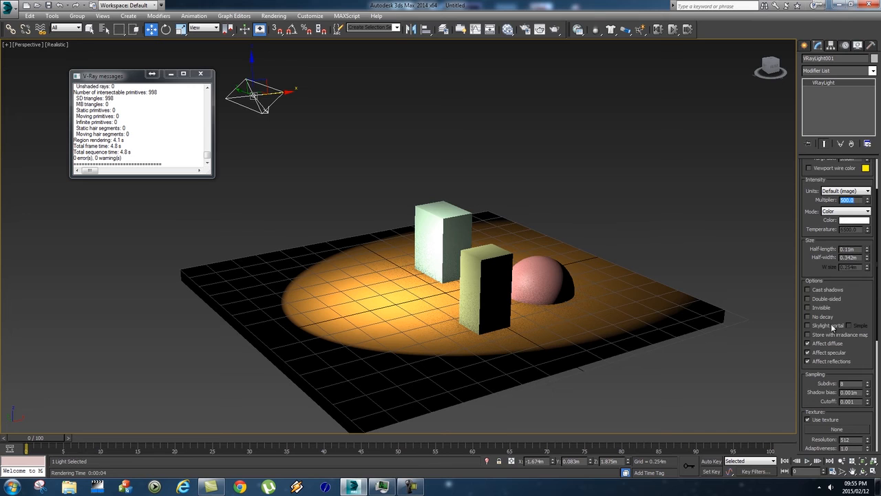
Turn shadow casting back on and move the light close to the boxes, at about X -0.783 m, Y -0.722 m, Z 0.916 m.
left_click(808, 290)
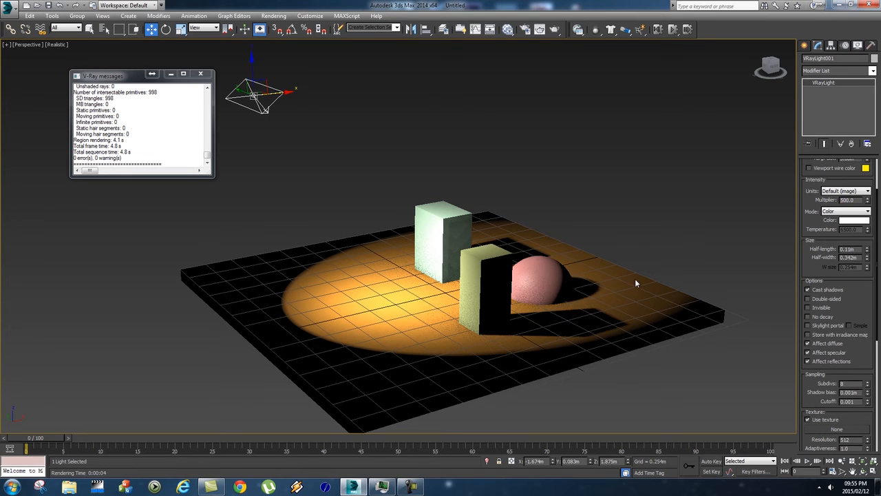
left_click_drag(262, 72, 273, 183)
left_click_drag(285, 217, 425, 242)
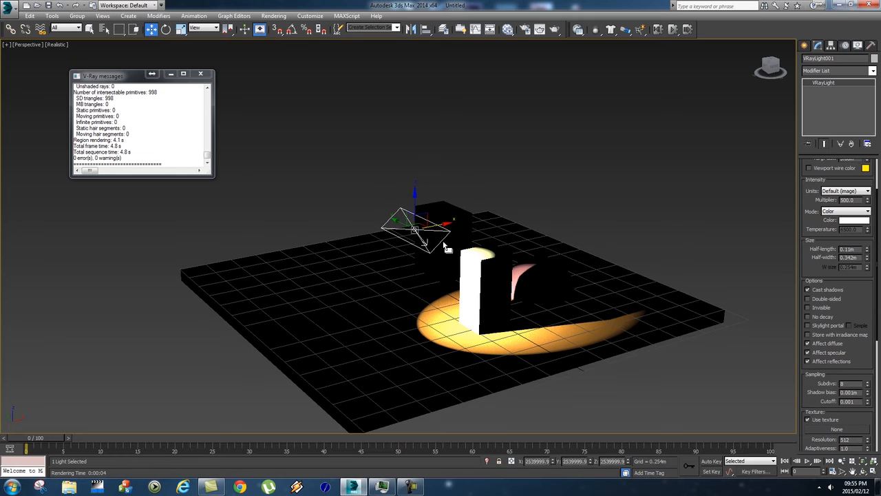
Render the scene with the light close to the boxes and close the frame buffer.
left_click(274, 17)
left_click(282, 27)
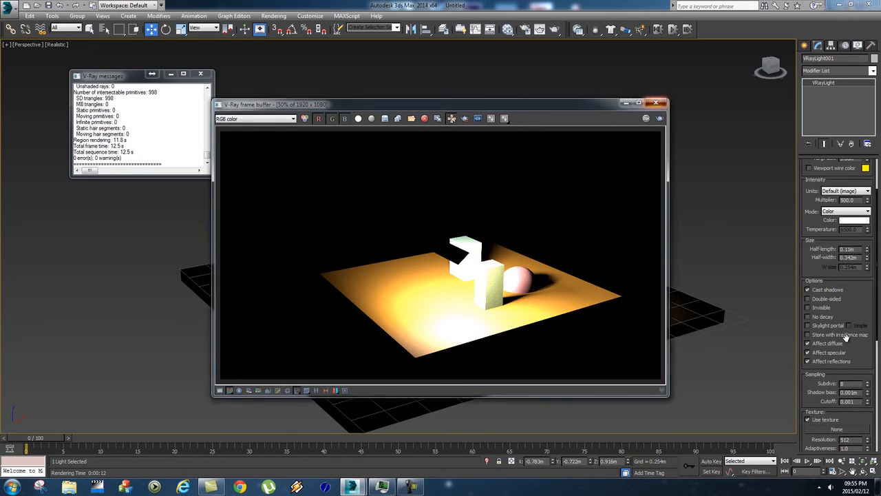
left_click(655, 103)
Make the light invisible and render the scene, inspecting the sphere and its shadow up close.
scroll(848, 276, "down", 2)
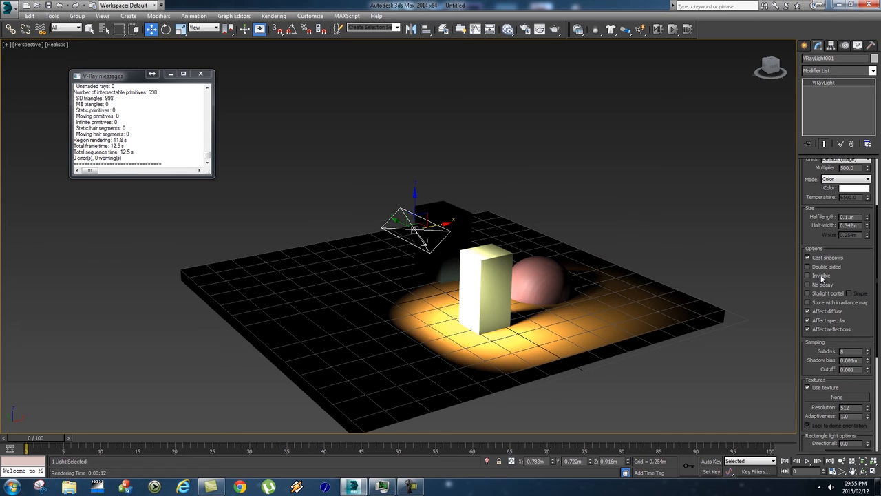
left_click(816, 276)
key("shift+q")
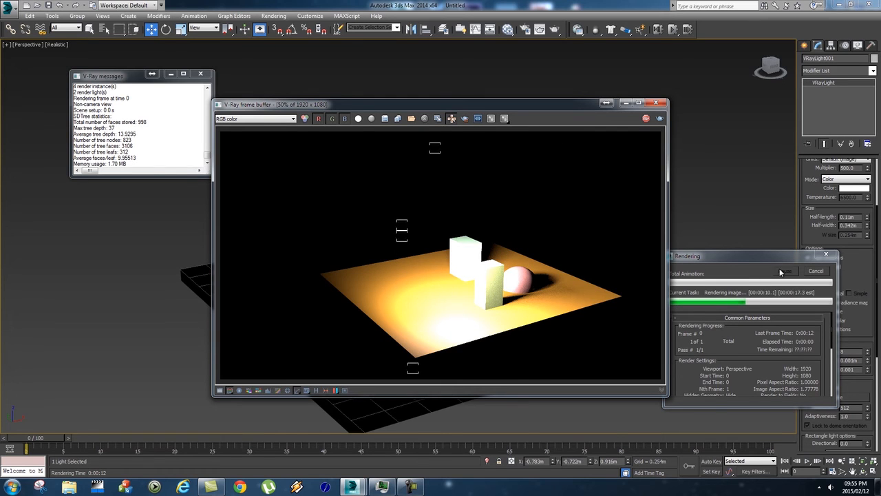
scroll(533, 292, "up", 2)
middle_click_drag(484, 283, 460, 274)
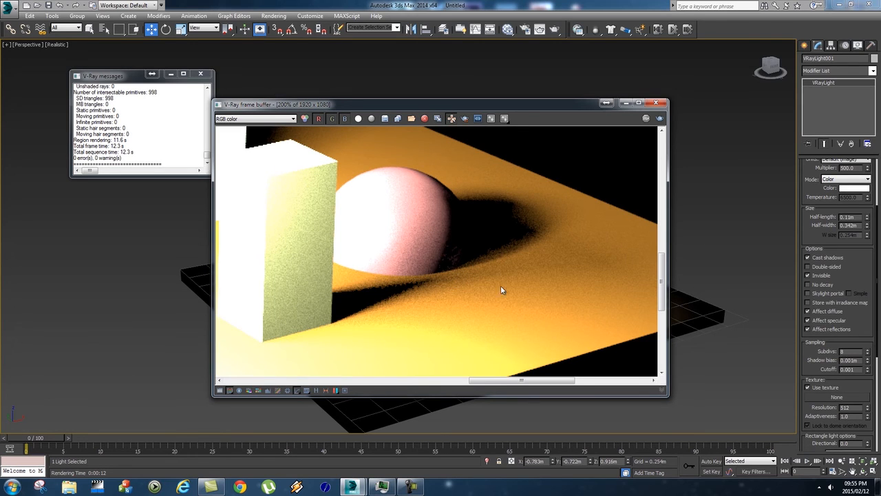
Close the frame buffer after checking the grain on the tall box, and set the light's sampling subdivs to 32.
middle_click_drag(351, 251, 355, 194)
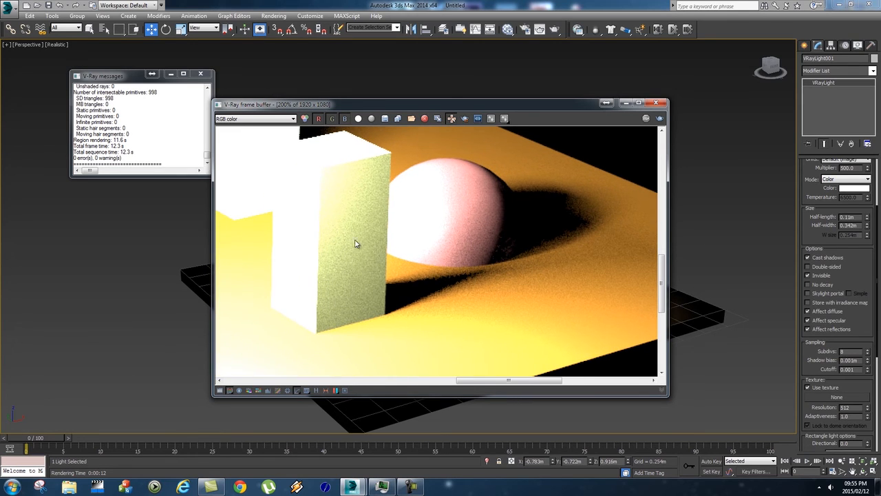
left_click(655, 102)
left_click_drag(812, 241, 611, 328)
left_click_drag(854, 335, 840, 219)
left_click_drag(809, 290, 814, 273)
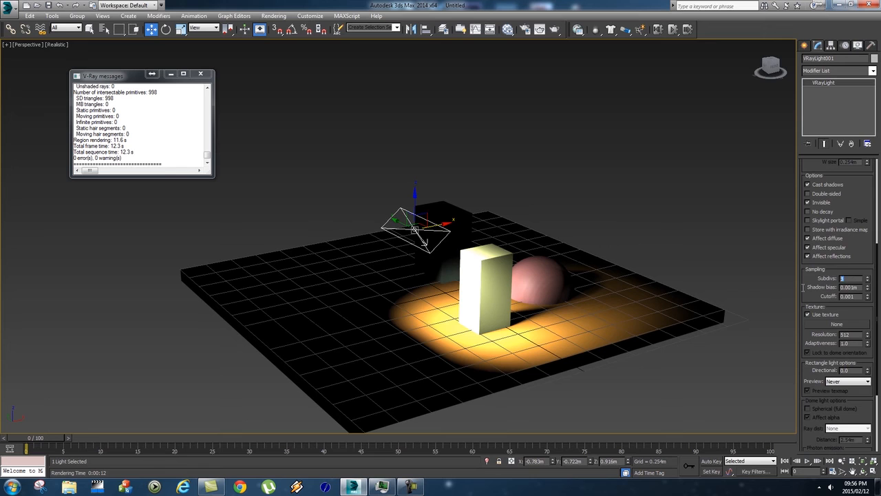
type("32")
Render the scene with the higher light subdivs and inspect the sphere and its shadow up close for noise.
left_click(273, 16)
left_click(279, 26)
scroll(506, 190, "down", 1)
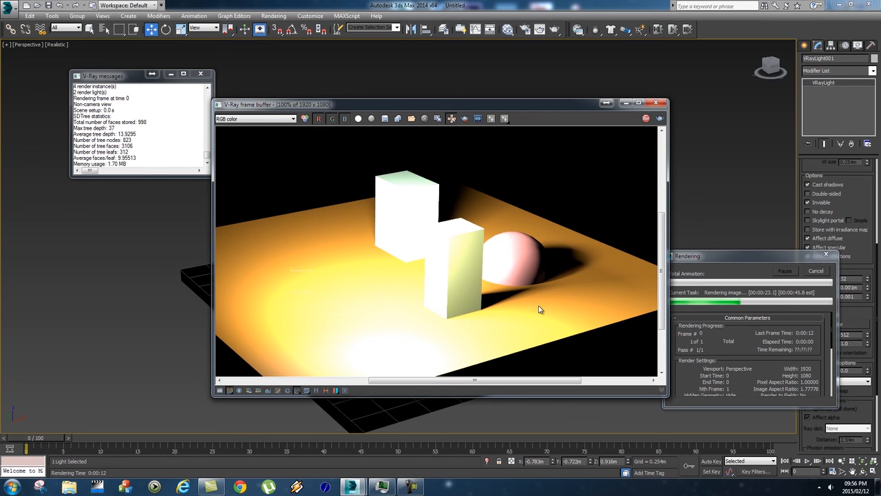
scroll(554, 290, "up", 2)
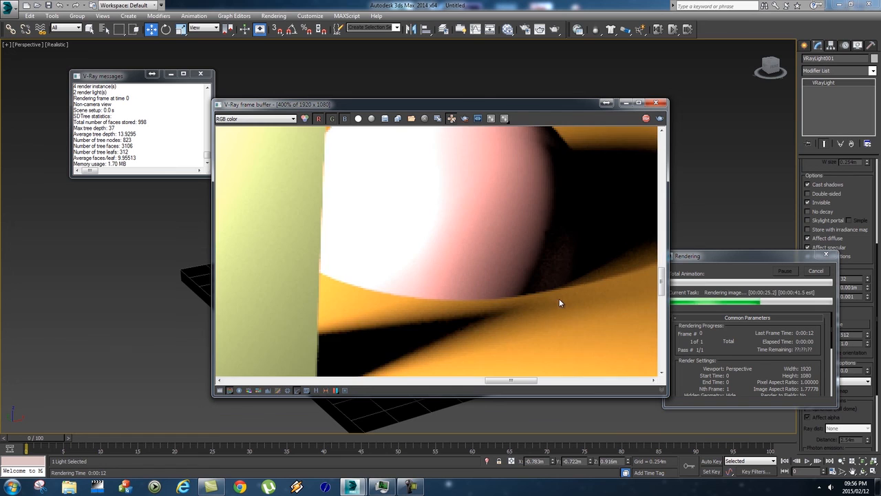
scroll(559, 303, "down", 2)
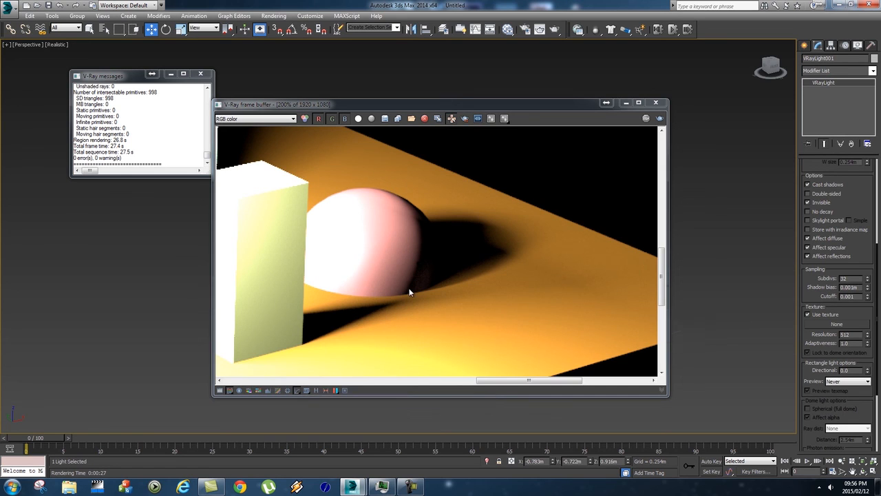
scroll(399, 294, "down", 1)
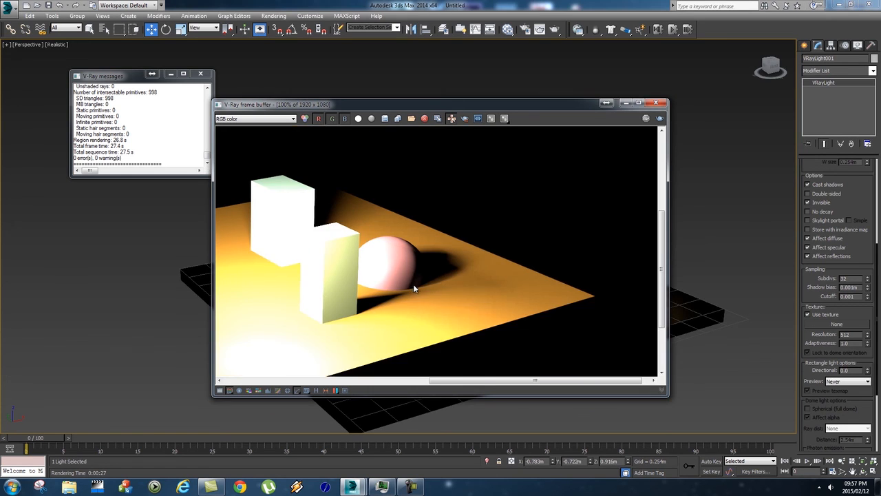